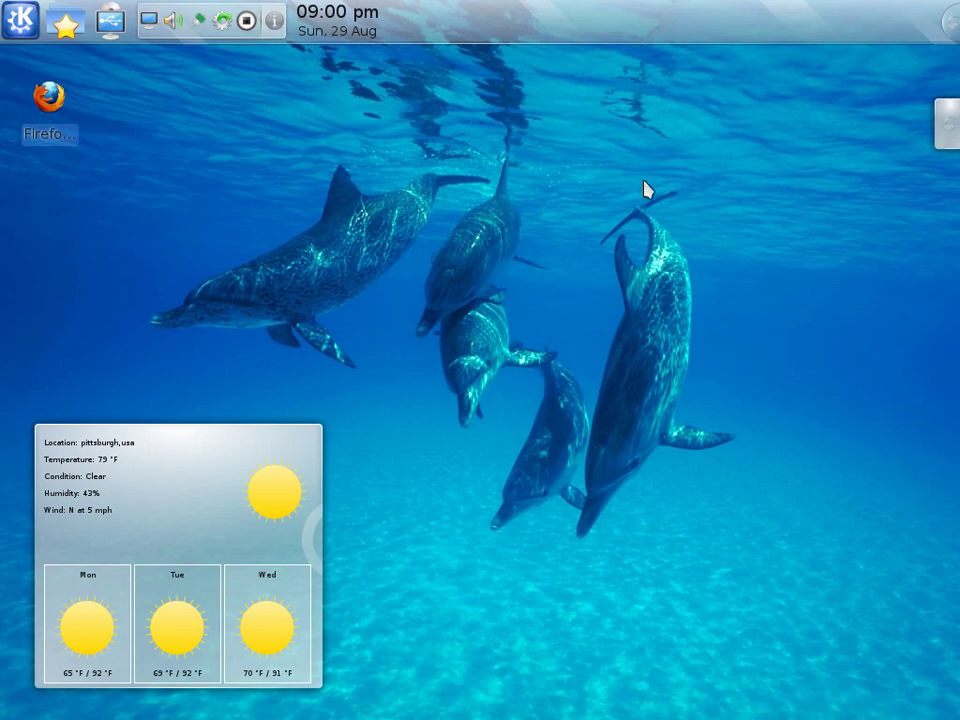
Browse the application launcher's Applications, Computer, Recently Used and Leave sections, including the session and system options
{"action": "left_click", "coordinate": [24, 22]}
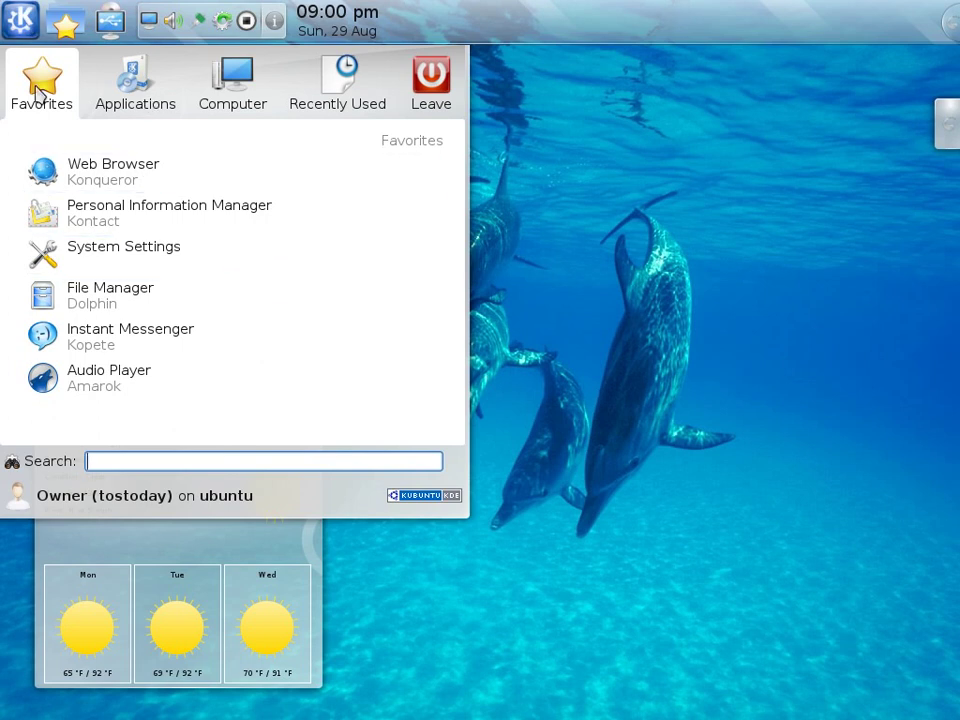
{"action": "left_click", "coordinate": [133, 88]}
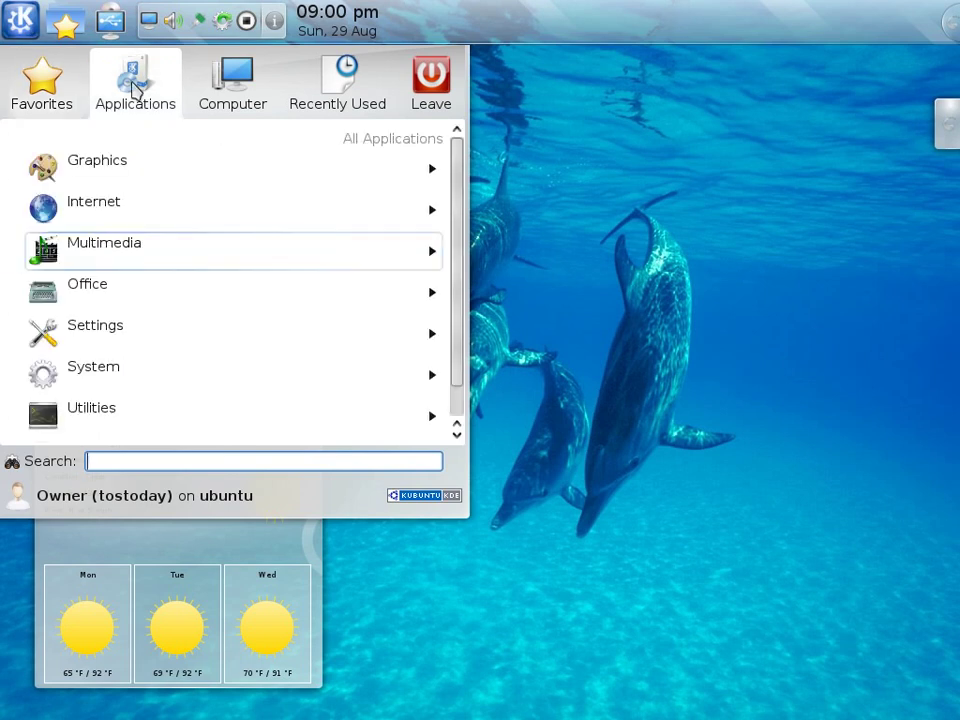
{"action": "left_click", "coordinate": [238, 89]}
{"action": "left_click", "coordinate": [345, 80]}
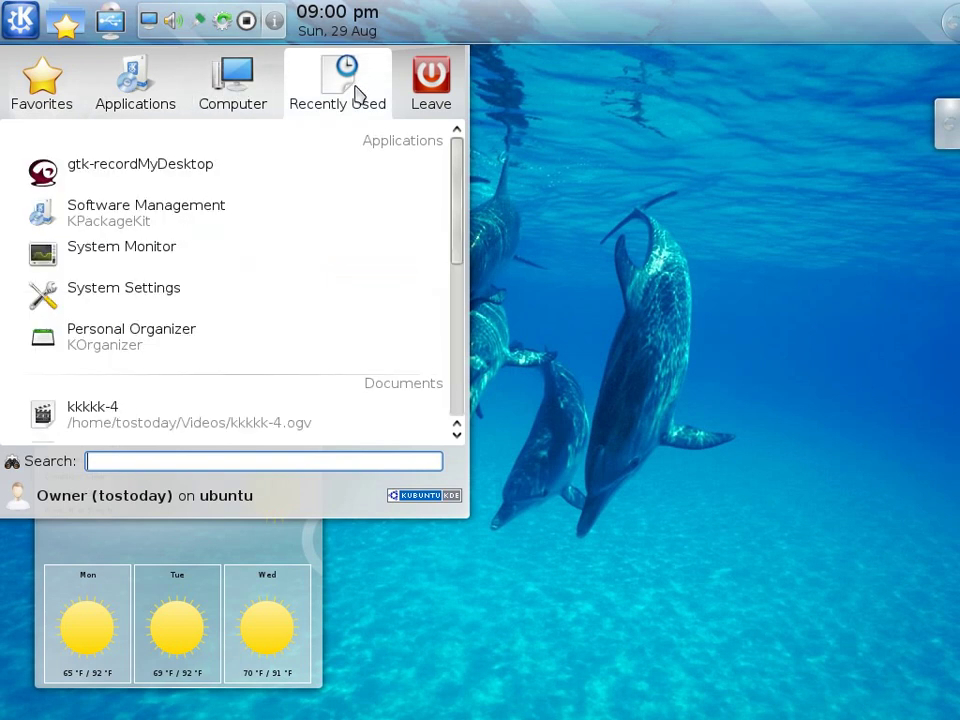
{"action": "left_click", "coordinate": [432, 90]}
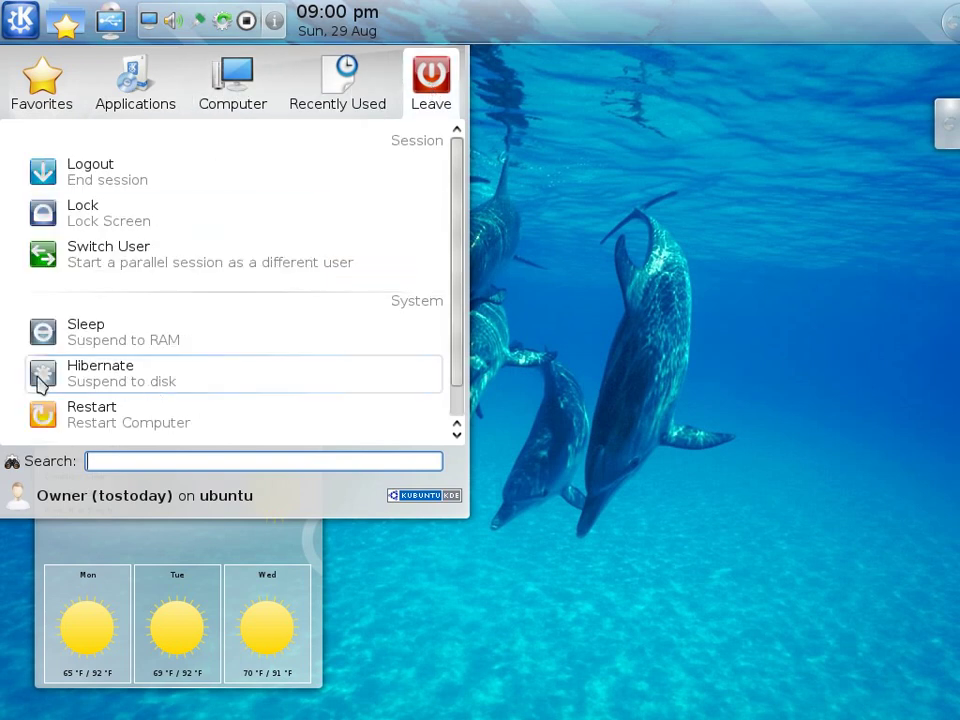
{"action": "scroll", "coordinate": [120, 392], "scroll_direction": "down", "scroll_amount": 1}
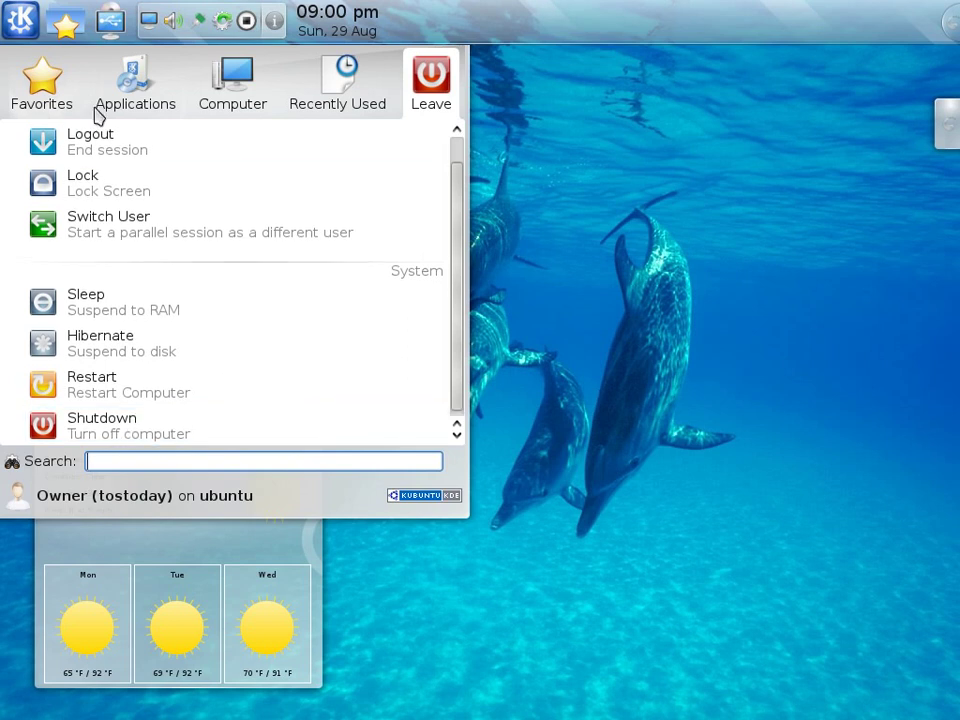
Switch the application launcher to the classic menu style and remove the leftover original launcher from the panel
{"action": "right_click", "coordinate": [25, 35]}
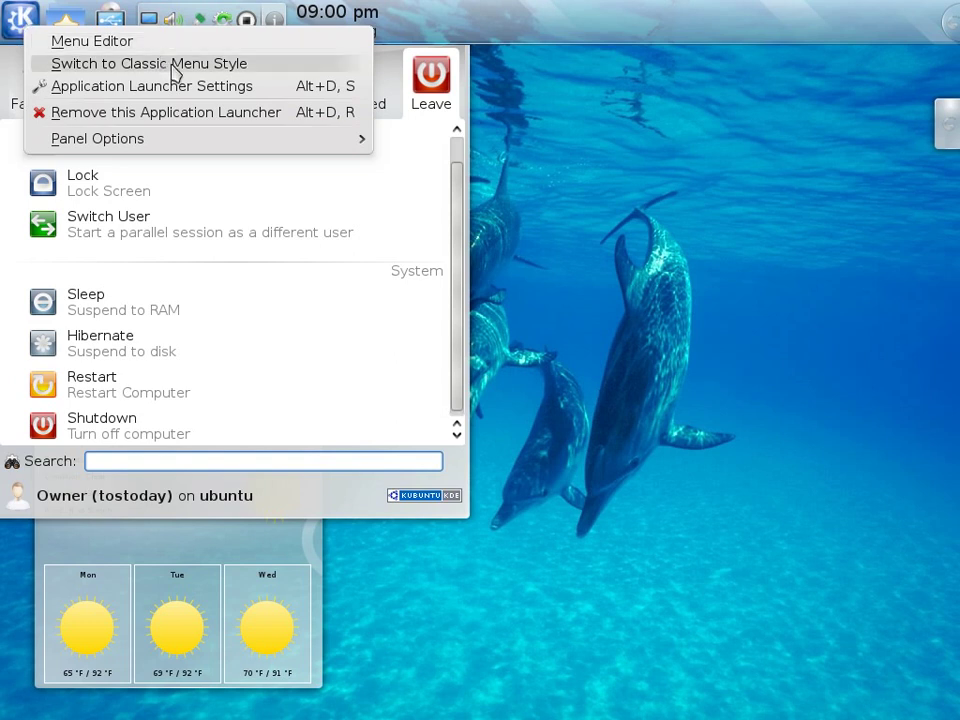
{"action": "key", "text": "r"}
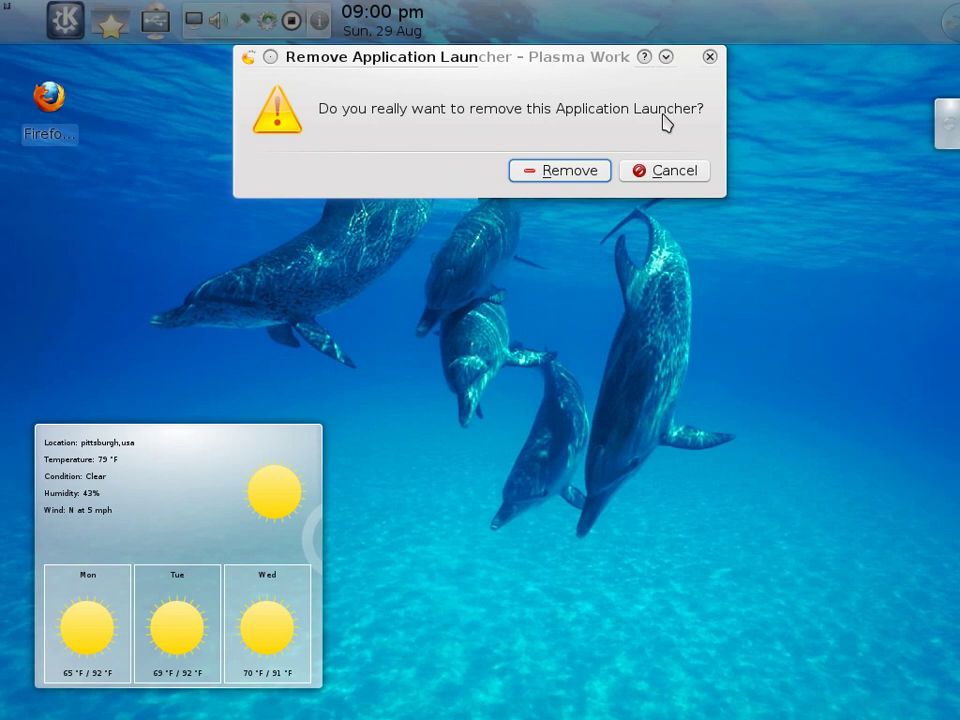
{"action": "left_click", "coordinate": [686, 174]}
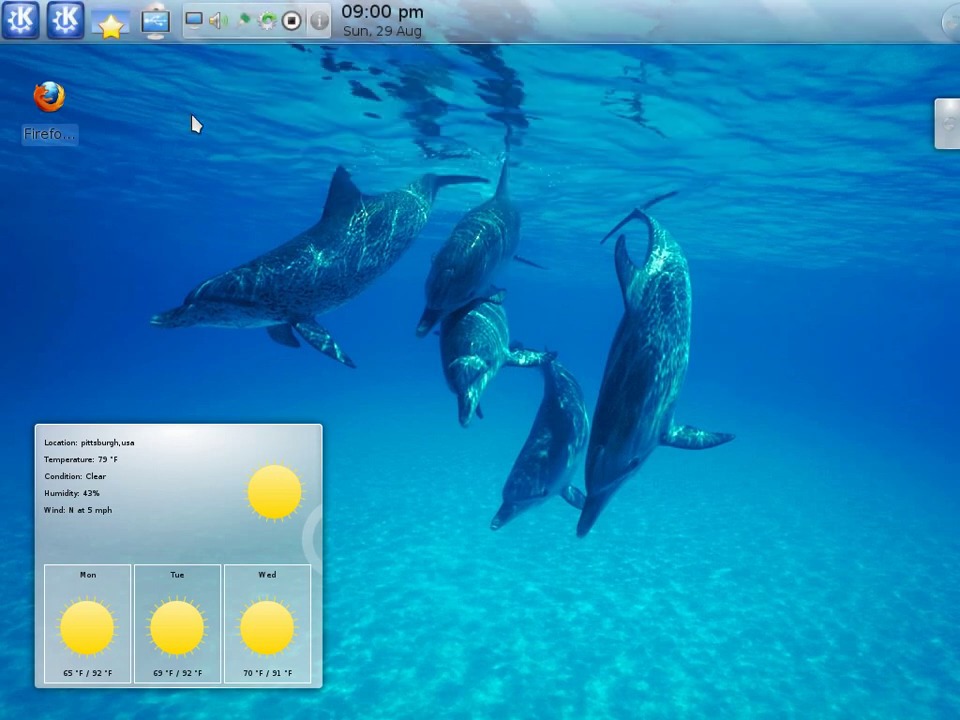
{"action": "right_click", "coordinate": [76, 24]}
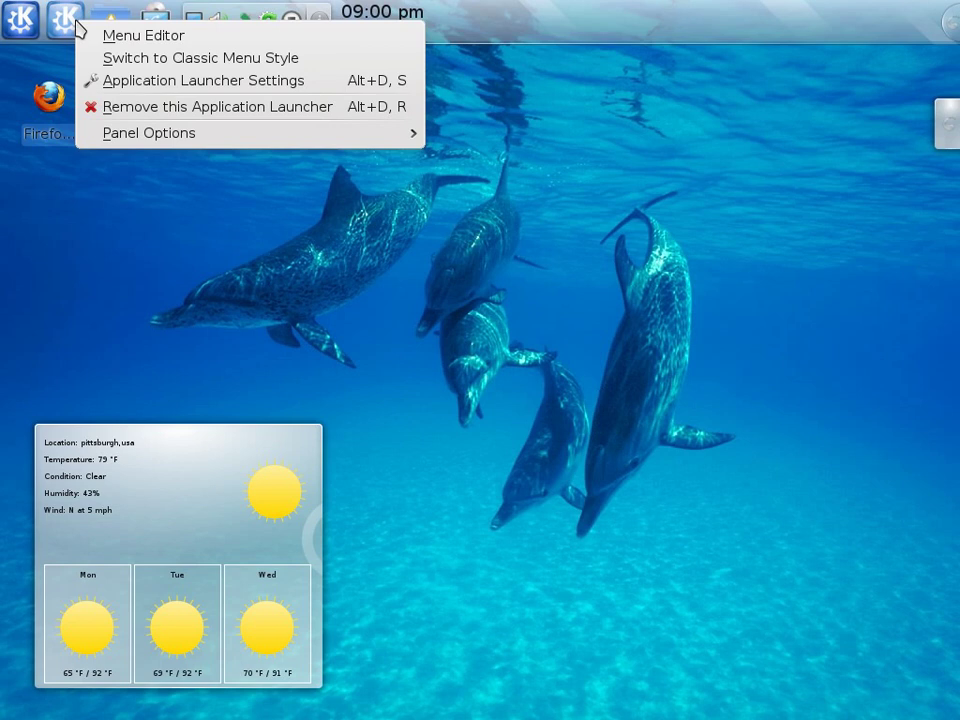
{"action": "left_click", "coordinate": [200, 117]}
{"action": "left_click", "coordinate": [570, 170]}
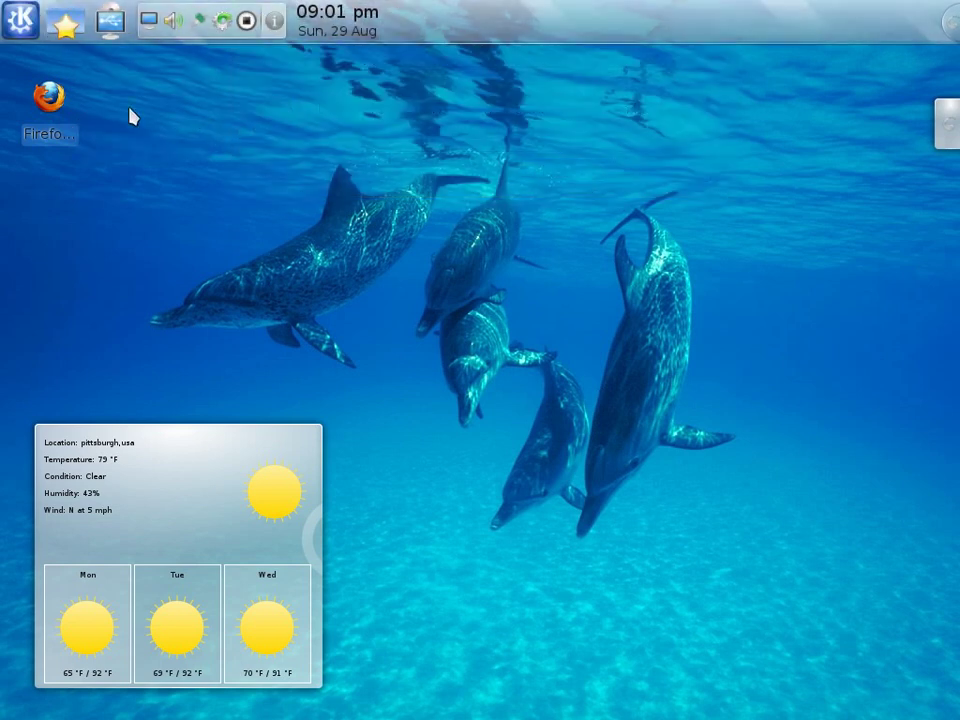
Open System Settings from the classic launcher, look over its General categories and close it
{"action": "left_click", "coordinate": [20, 22]}
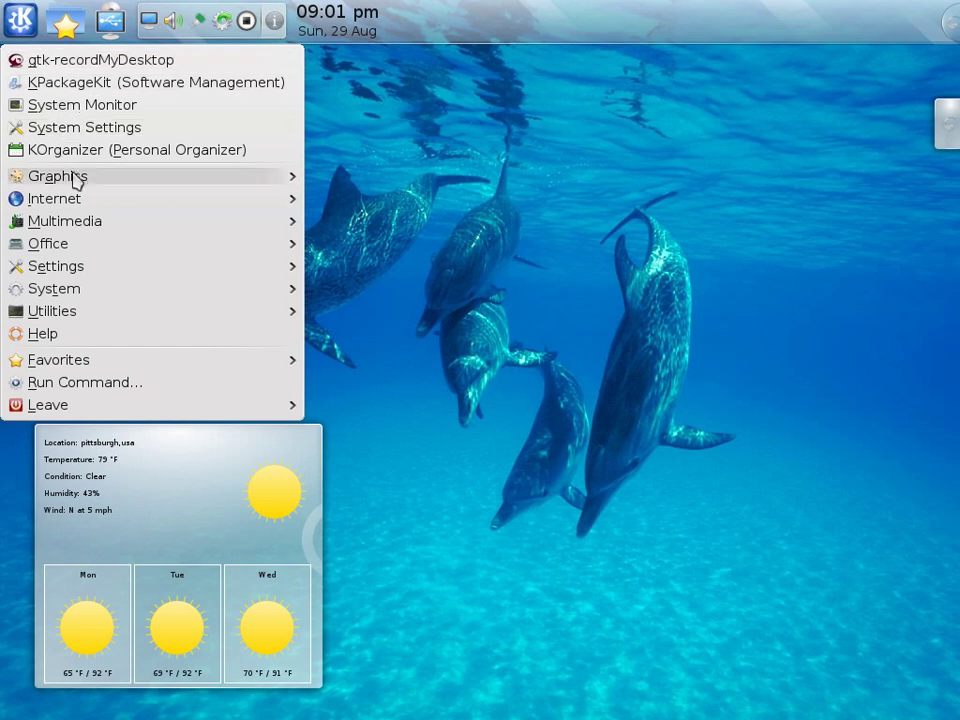
{"action": "mouse_move", "coordinate": [76, 175]}
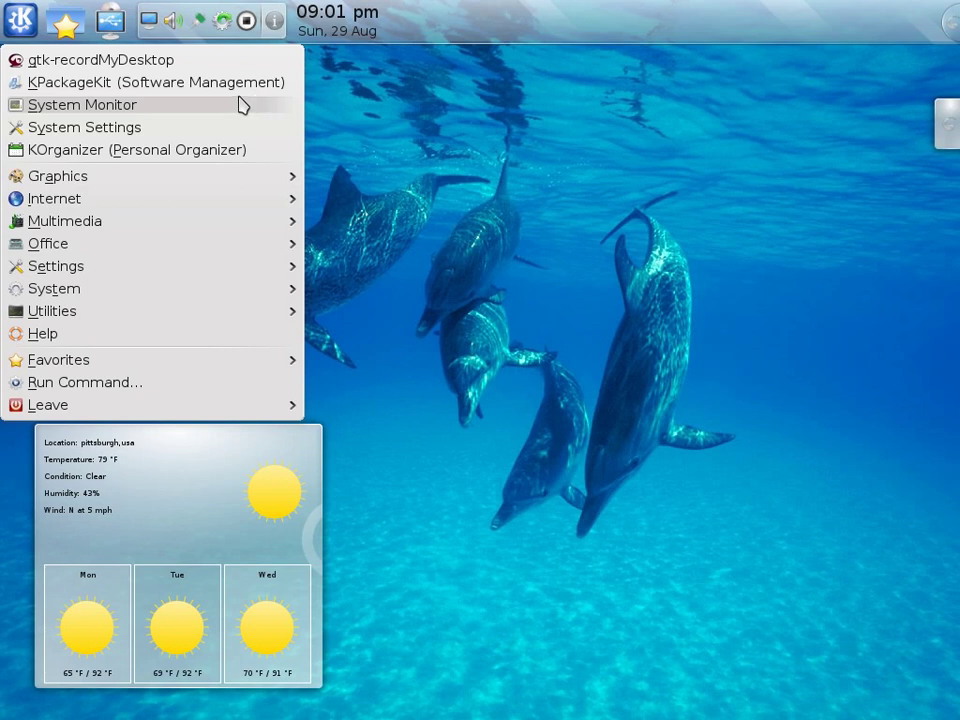
{"action": "left_click", "coordinate": [185, 128]}
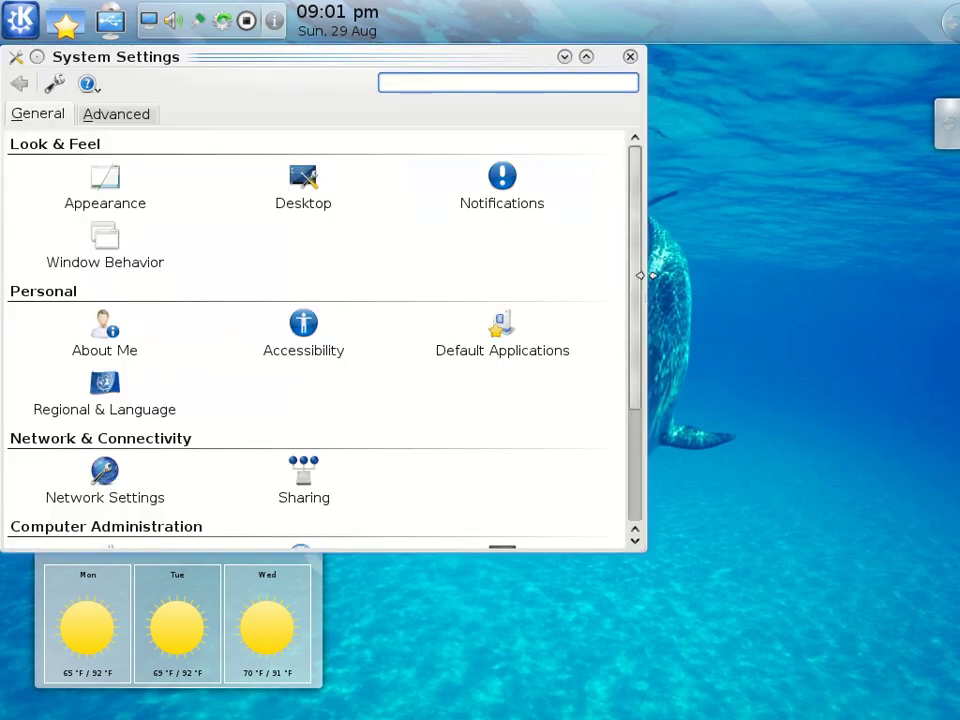
{"action": "left_click_drag", "start_coordinate": [636, 296], "coordinate": [621, 193]}
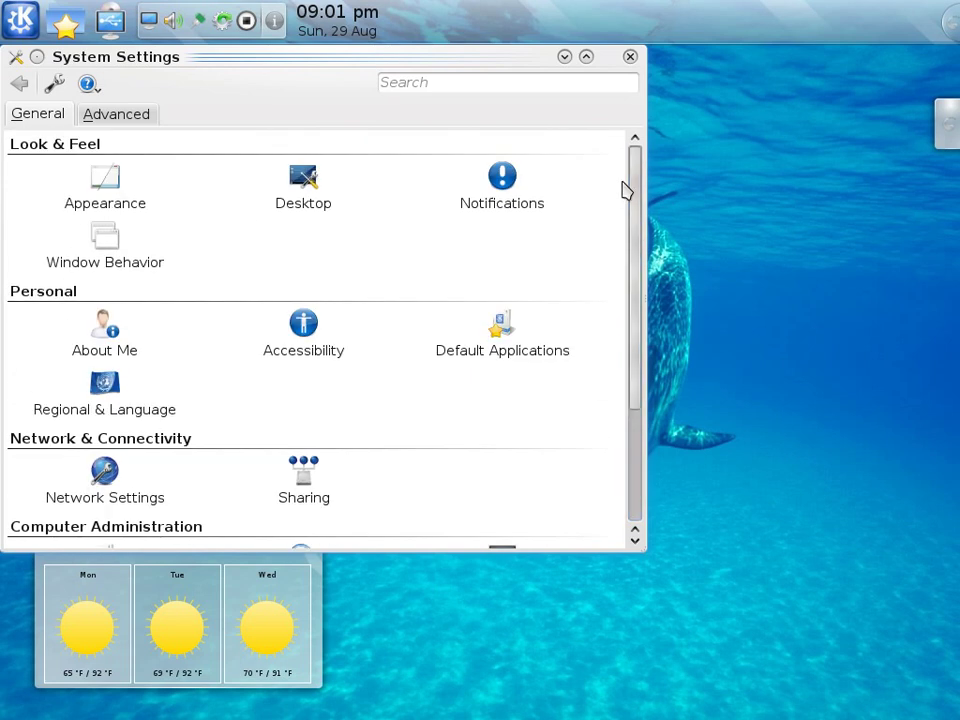
{"action": "left_click", "coordinate": [630, 57]}
Browse the Utilities and Multimedia application categories in the classic launcher
{"action": "left_click", "coordinate": [21, 22]}
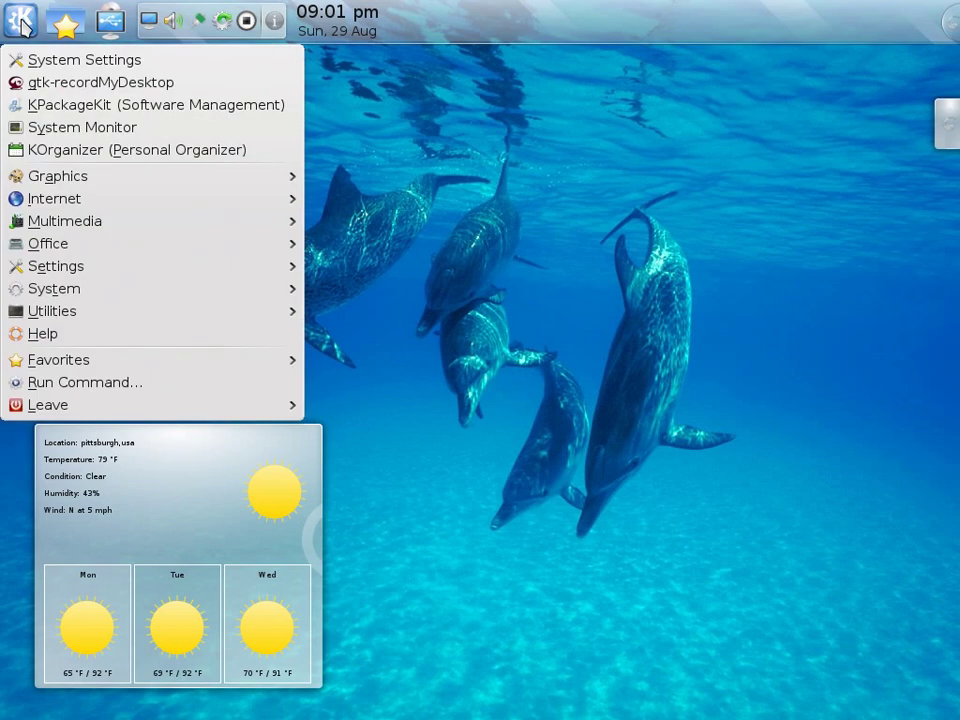
{"action": "mouse_move", "coordinate": [101, 318]}
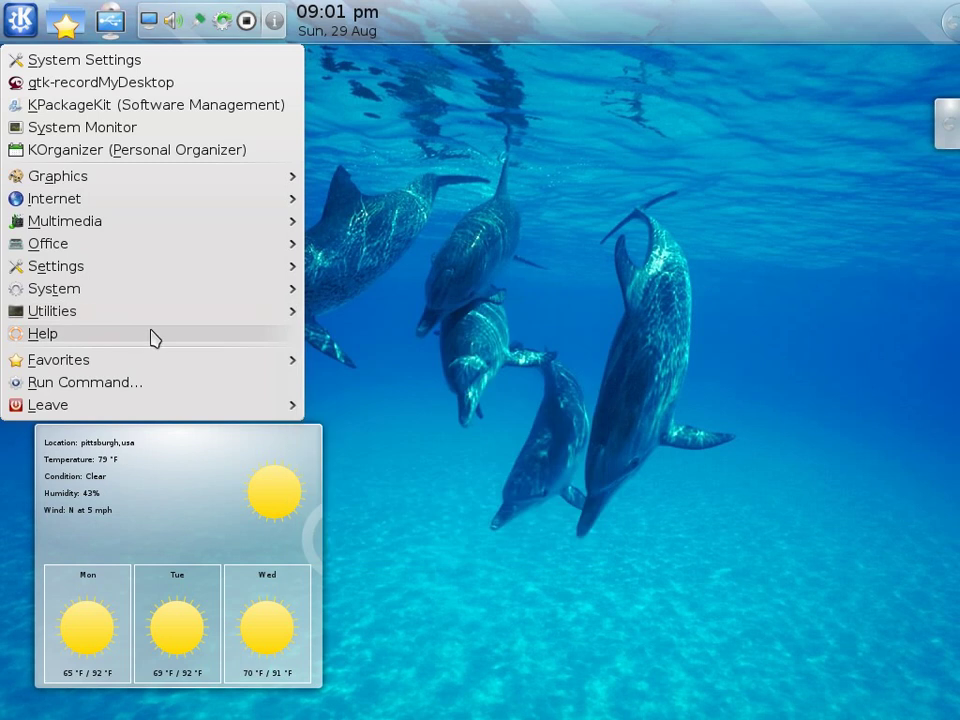
{"action": "mouse_move", "coordinate": [161, 320]}
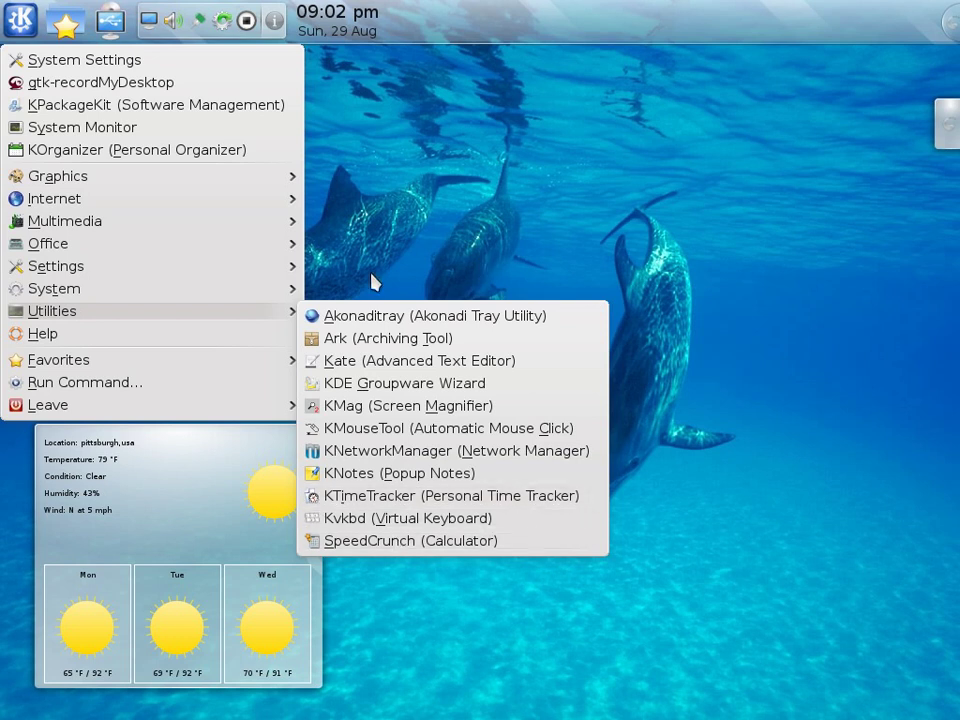
{"action": "mouse_move", "coordinate": [120, 228]}
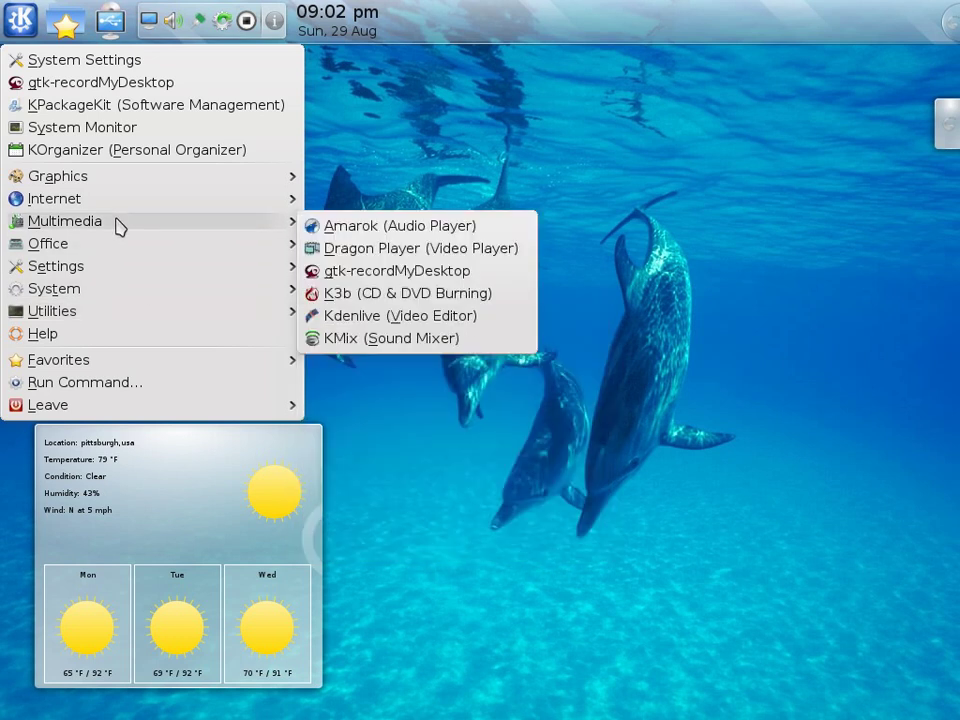
Open NVIDIA X Server Settings from the Settings category, view the X Server information and quit it
{"action": "mouse_move", "coordinate": [145, 278]}
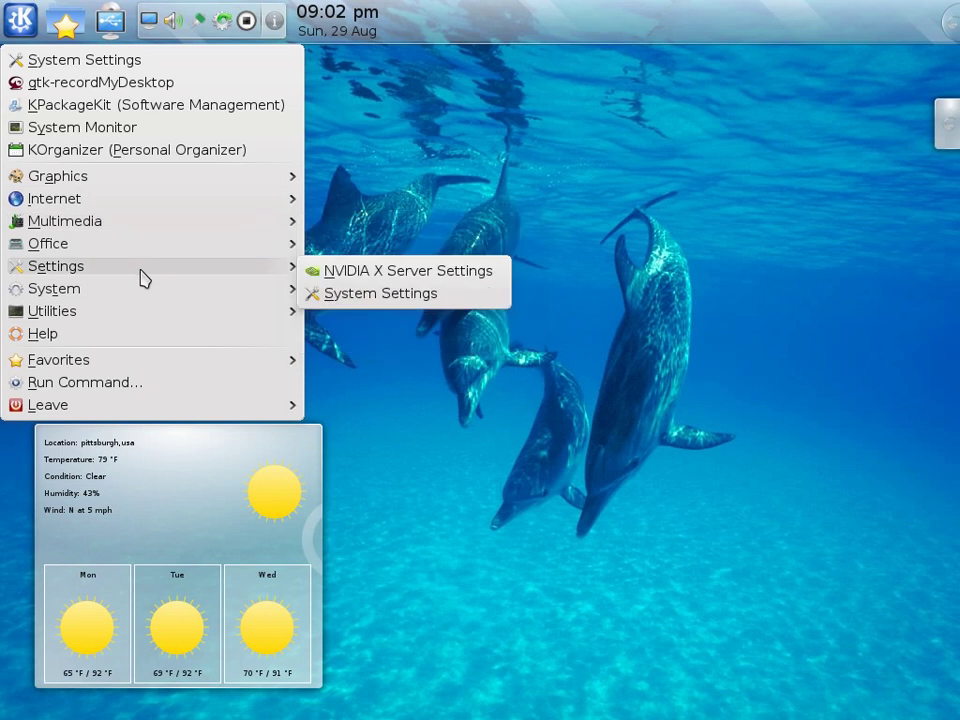
{"action": "mouse_move", "coordinate": [128, 255]}
{"action": "left_click", "coordinate": [340, 272]}
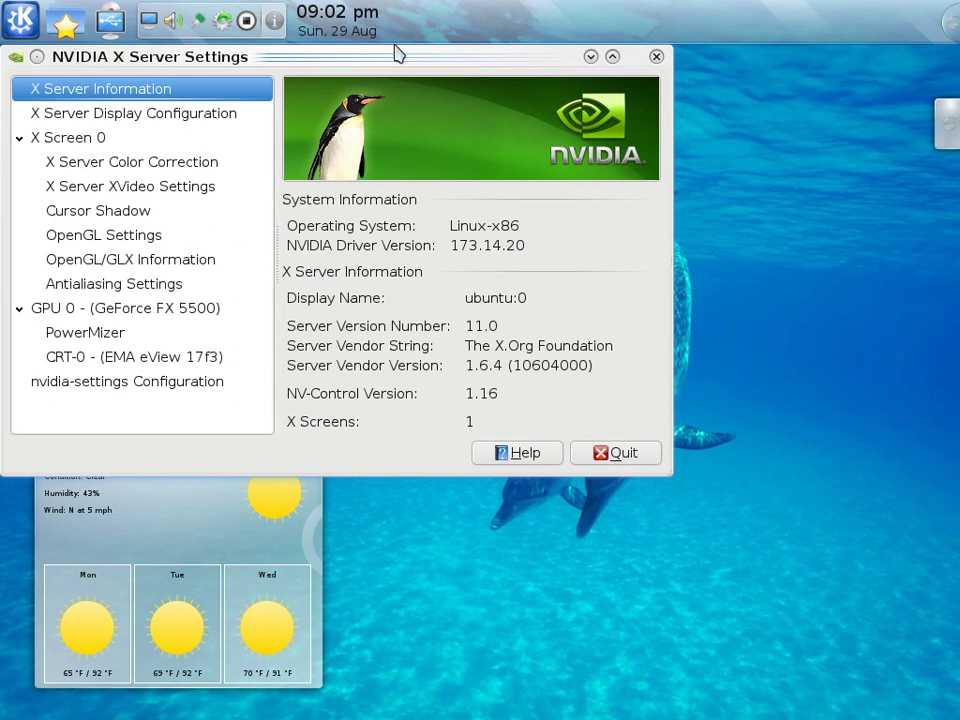
{"action": "left_click", "coordinate": [635, 458]}
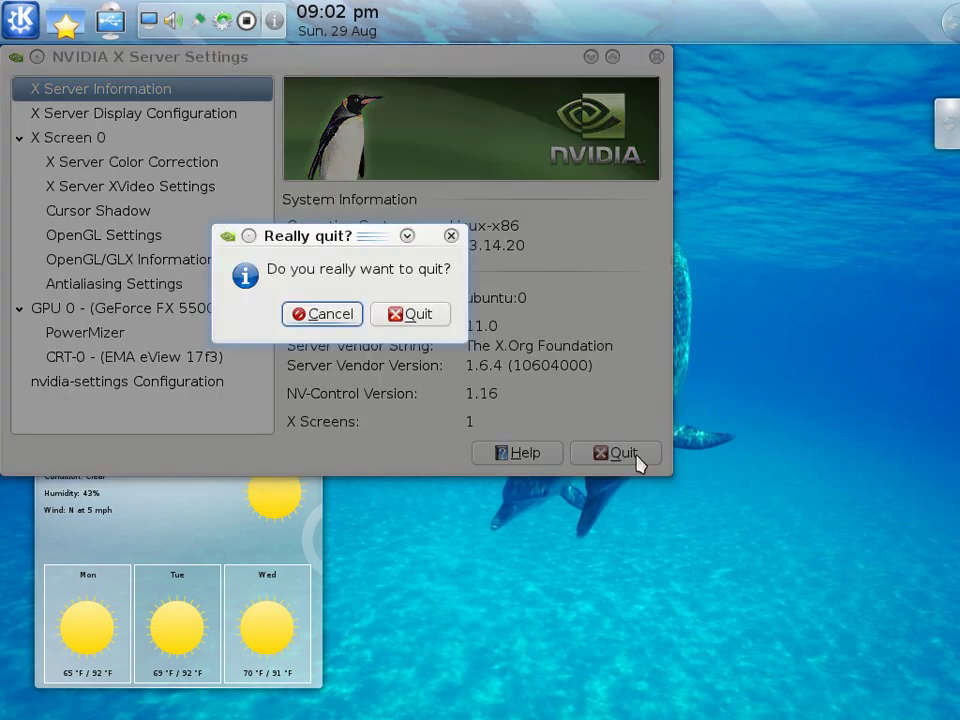
{"action": "left_click", "coordinate": [398, 315]}
Add the Dictionary widget to the desktop and close the widget list
{"action": "left_click", "coordinate": [948, 128]}
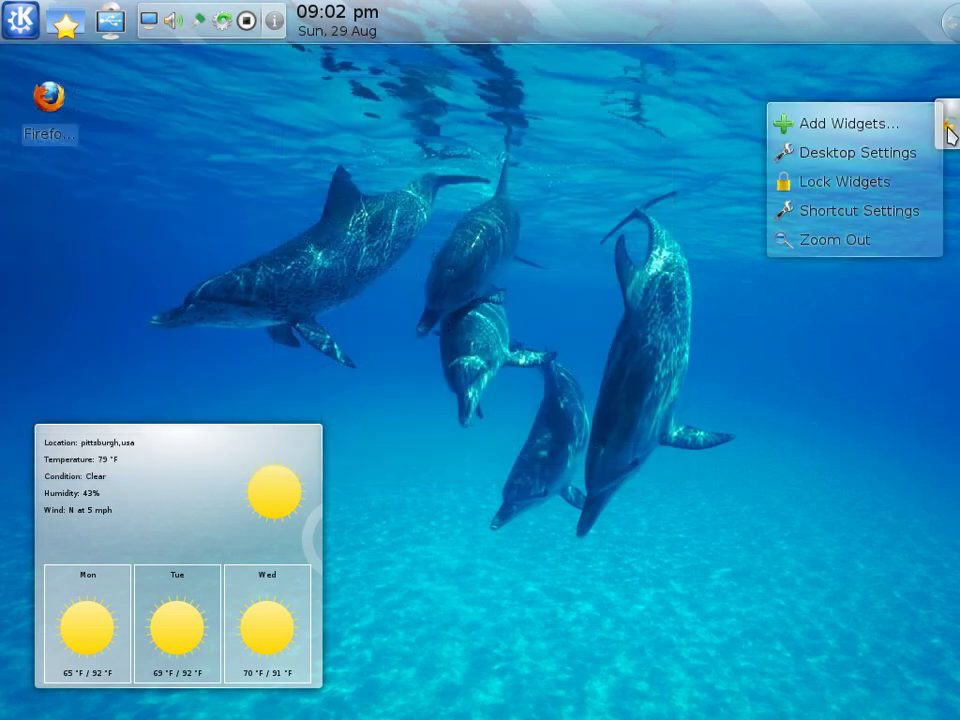
{"action": "left_click", "coordinate": [861, 132]}
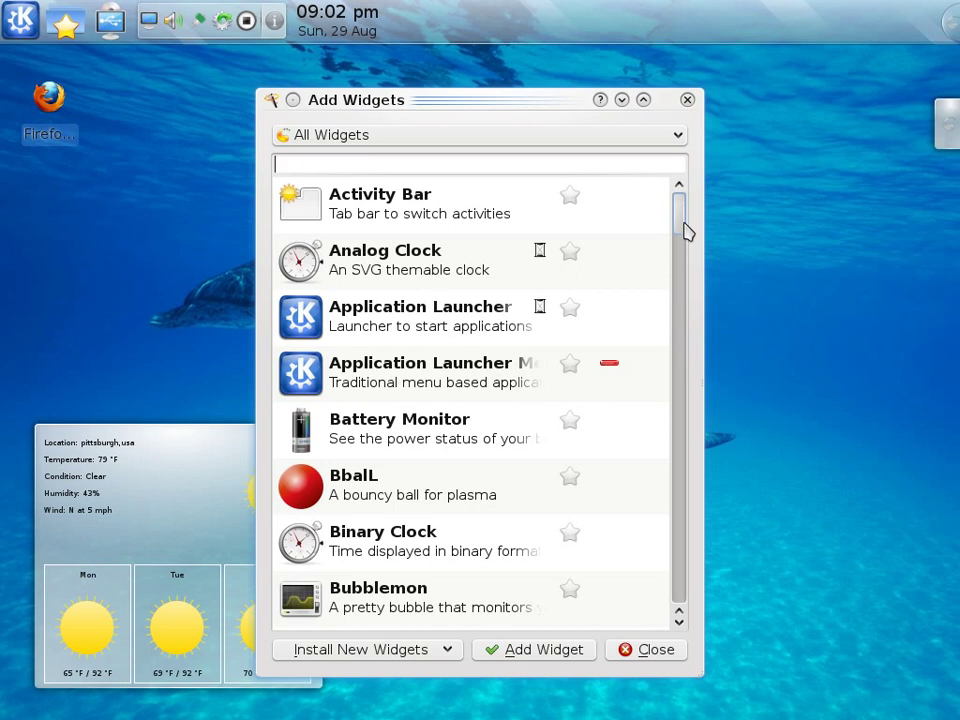
{"action": "left_click_drag", "start_coordinate": [681, 227], "coordinate": [688, 276]}
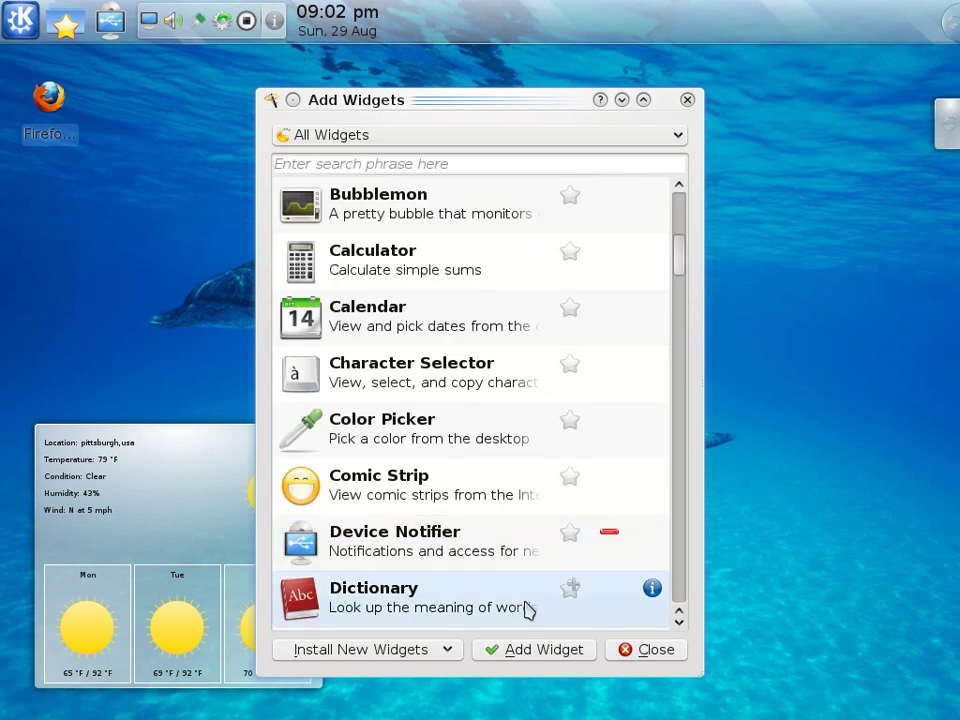
{"action": "left_click", "coordinate": [554, 656]}
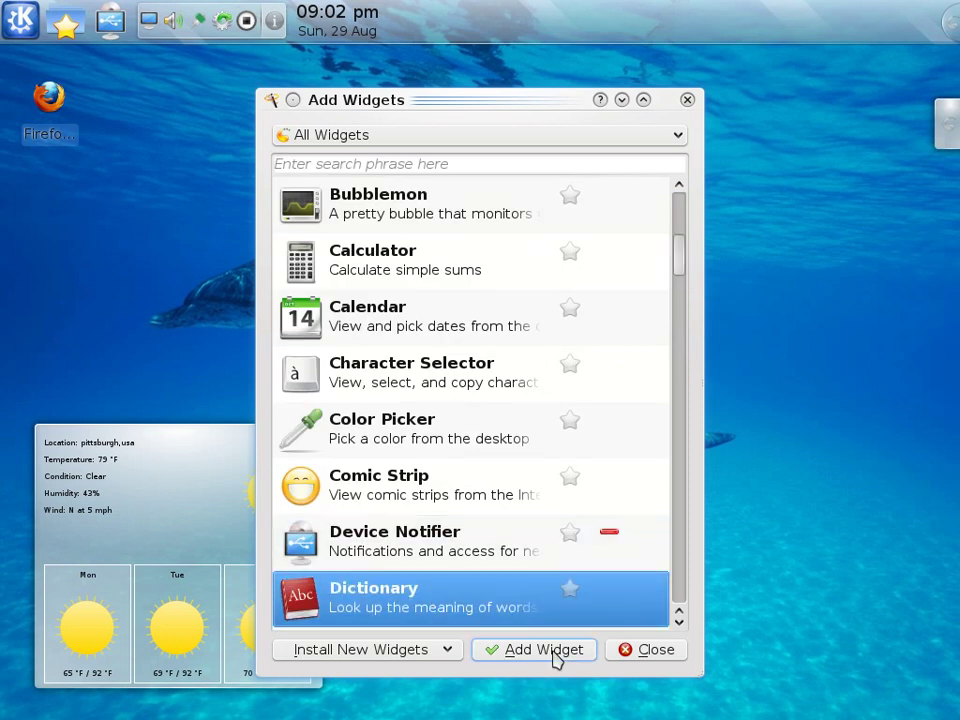
{"action": "left_click", "coordinate": [637, 655]}
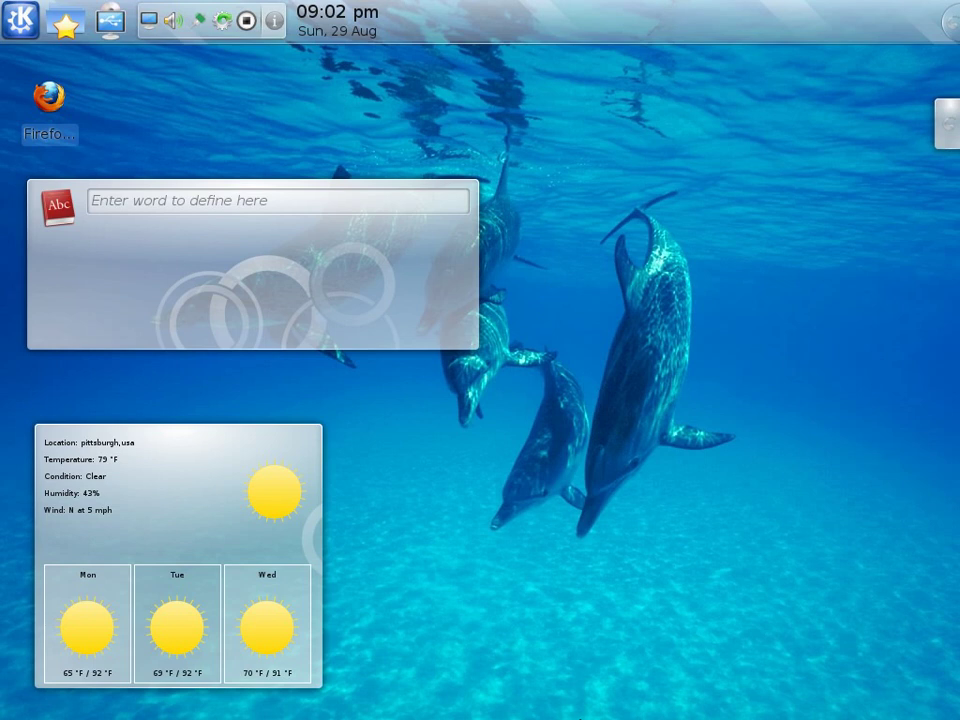
Set the panel alignment to Left in the panel settings and close them
{"action": "right_click", "coordinate": [585, 28]}
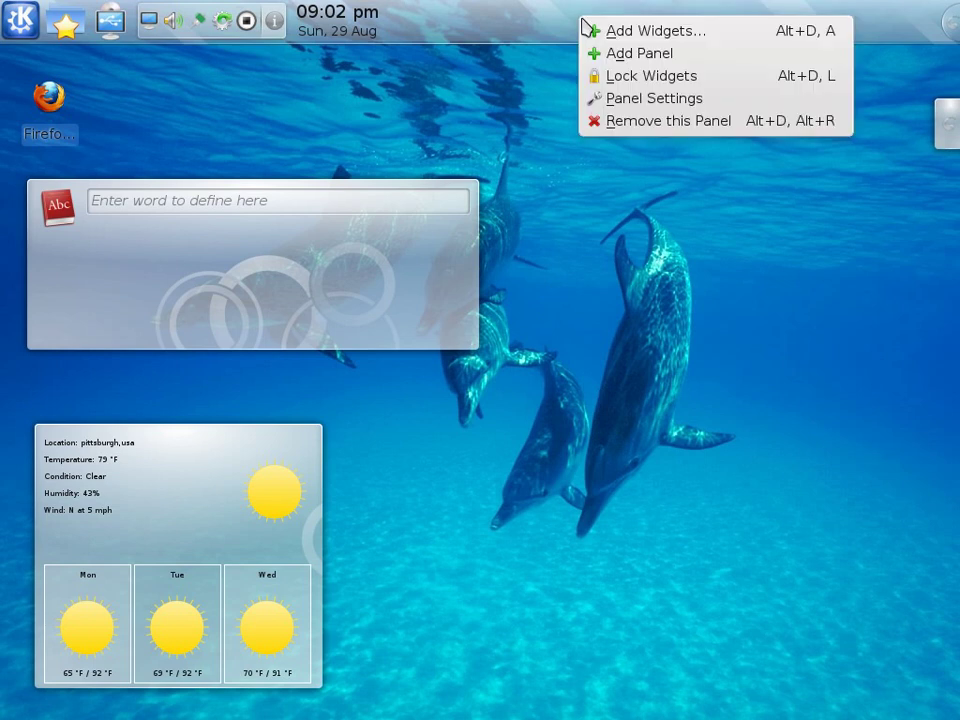
{"action": "left_click", "coordinate": [675, 100]}
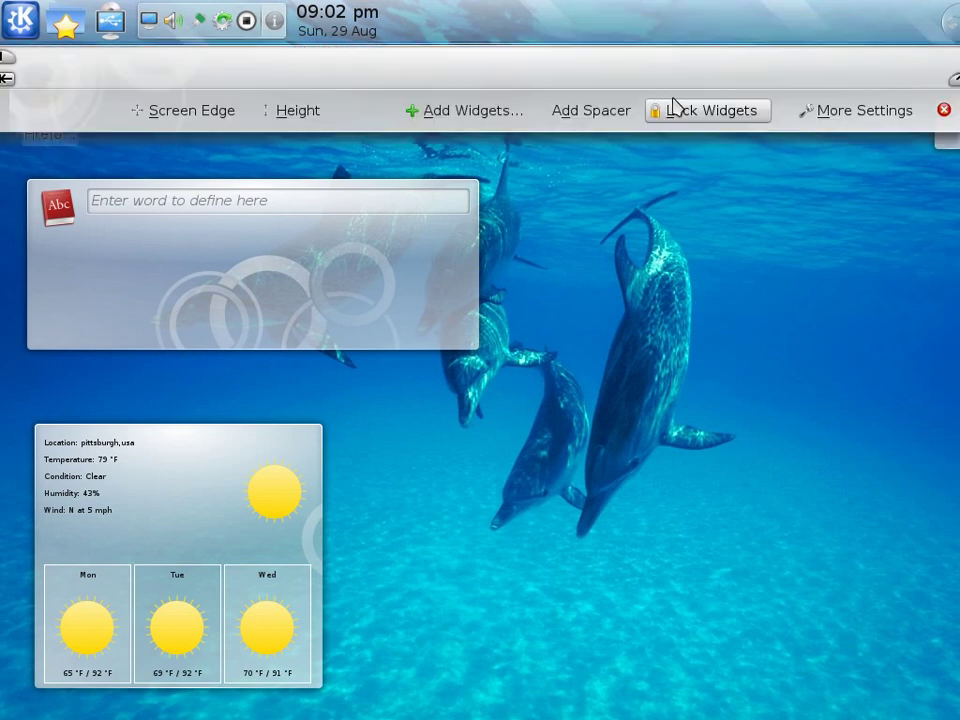
{"action": "left_click", "coordinate": [848, 119]}
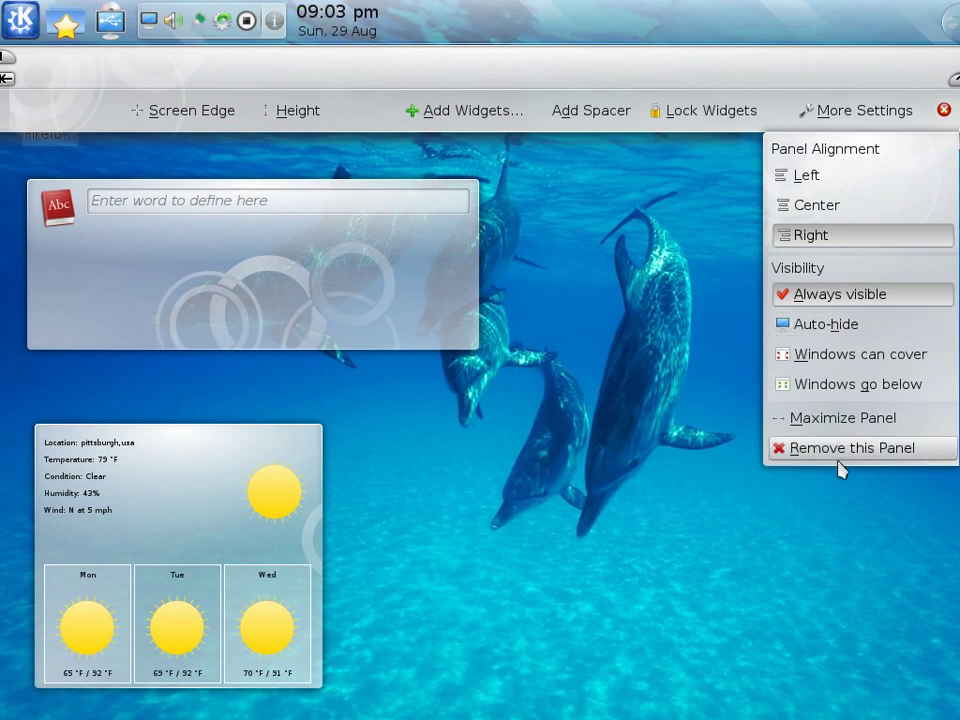
{"action": "left_click", "coordinate": [815, 175]}
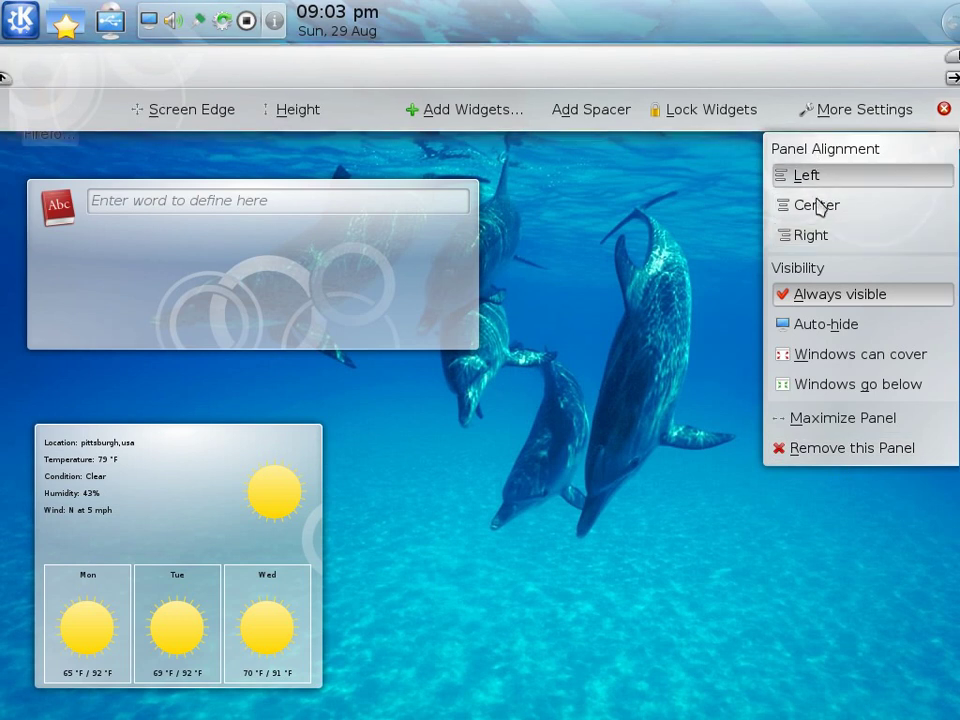
{"action": "left_click", "coordinate": [943, 109]}
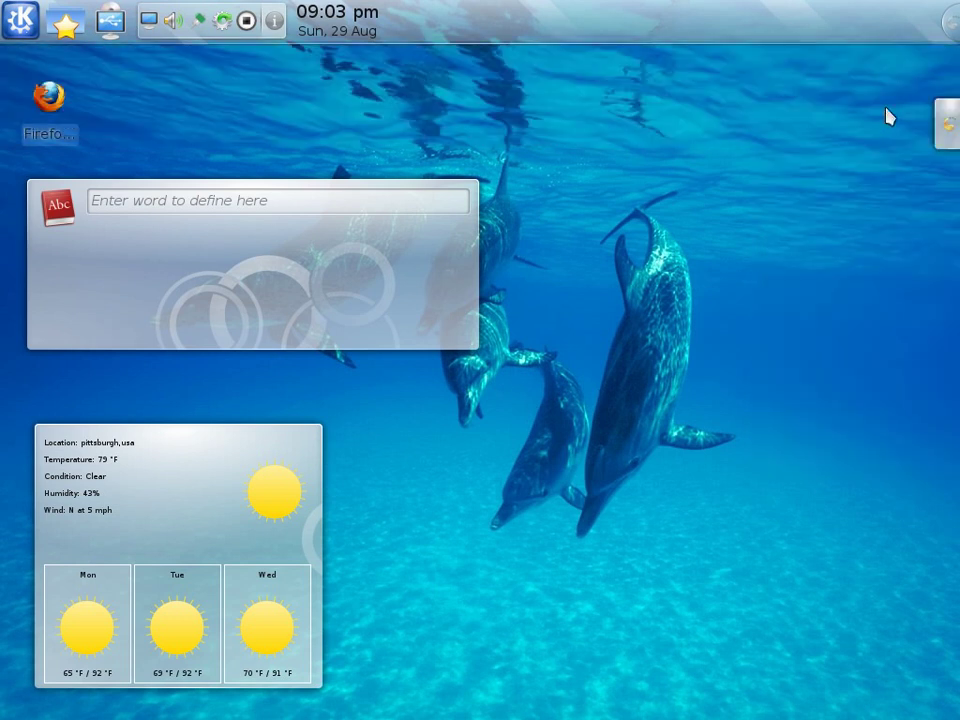
Set the panel alignment back to Right in the panel settings and close them
{"action": "right_click", "coordinate": [709, 20]}
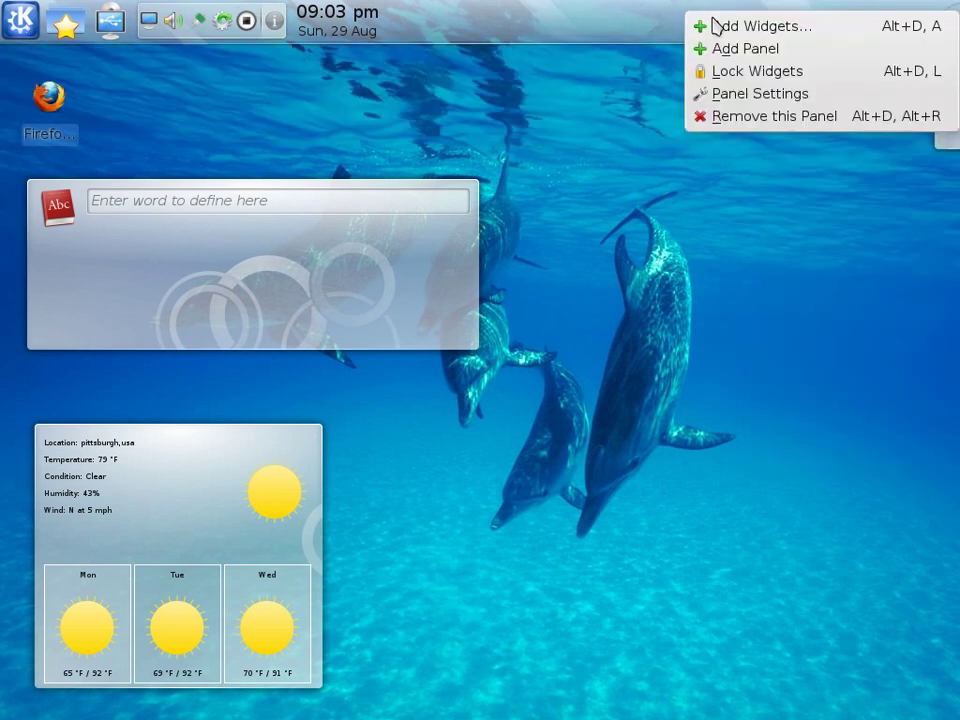
{"action": "left_click", "coordinate": [776, 95]}
{"action": "left_click", "coordinate": [824, 122]}
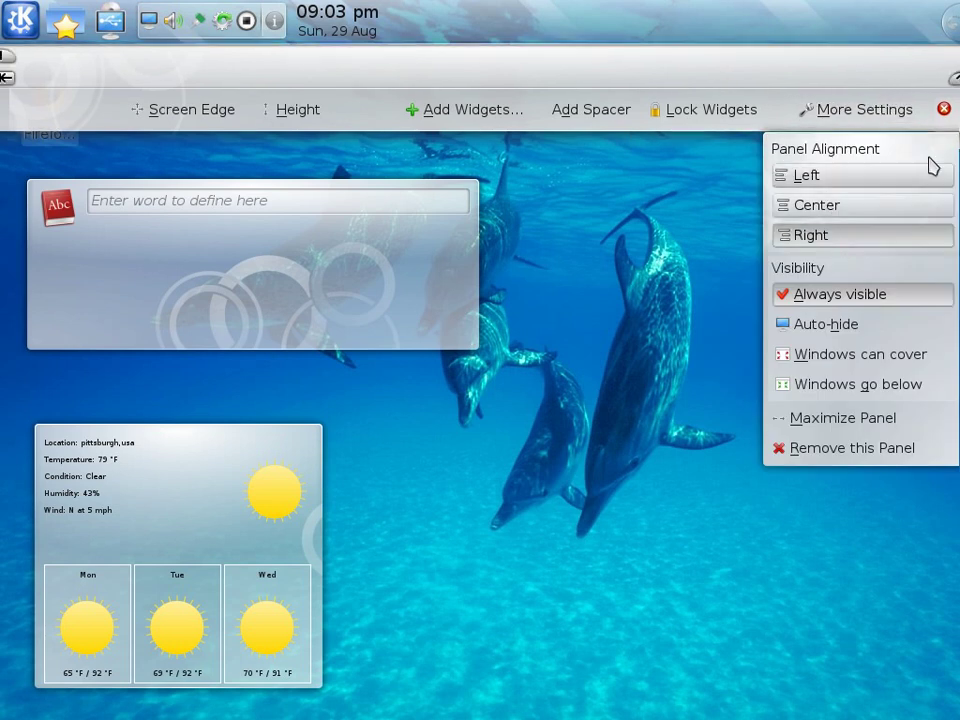
{"action": "left_click", "coordinate": [944, 110]}
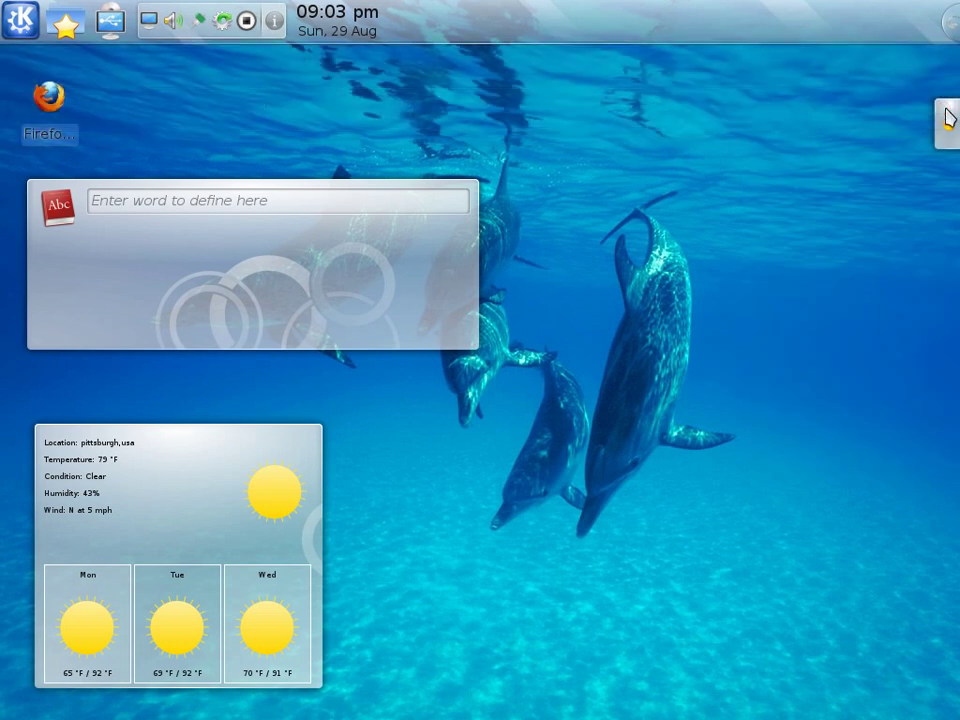
View the alignment and visibility options in the panel settings and close them
{"action": "right_click", "coordinate": [514, 9]}
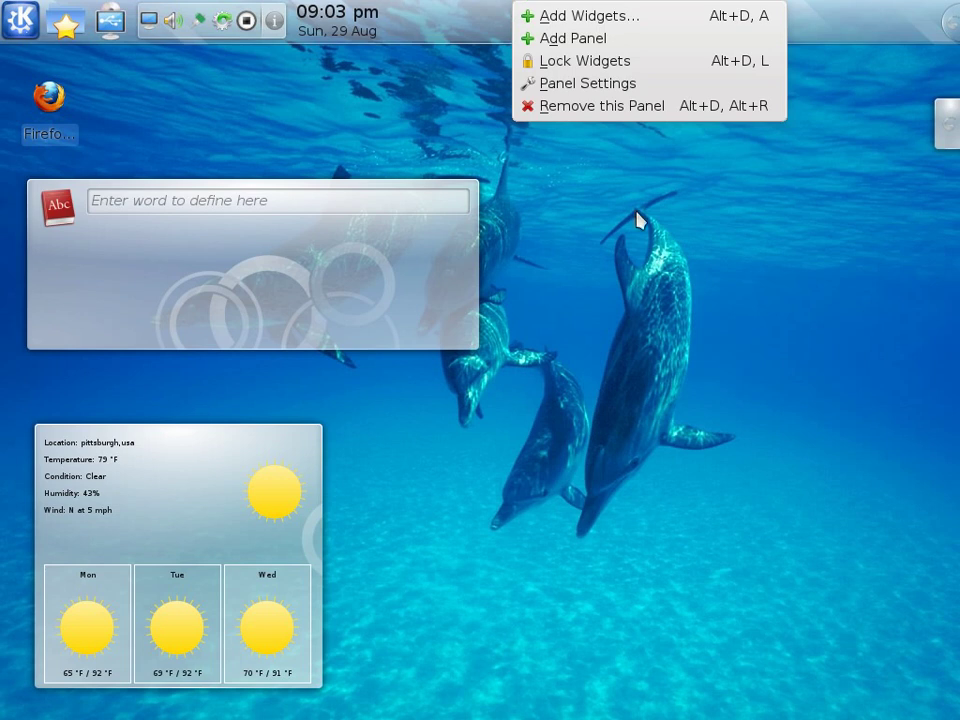
{"action": "left_click", "coordinate": [630, 86]}
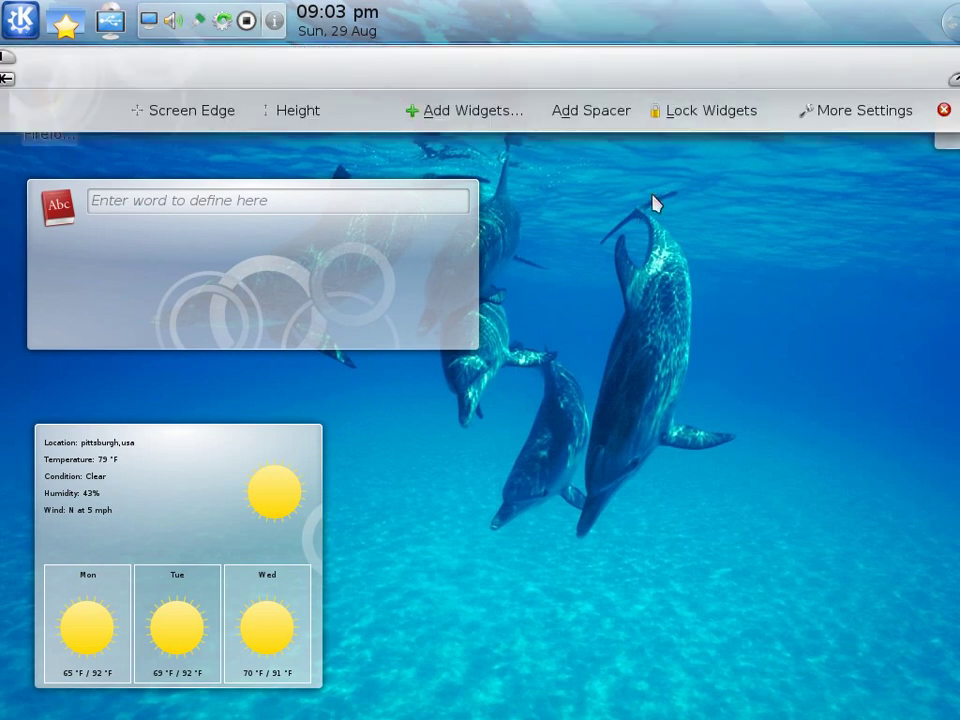
{"action": "left_click", "coordinate": [846, 112]}
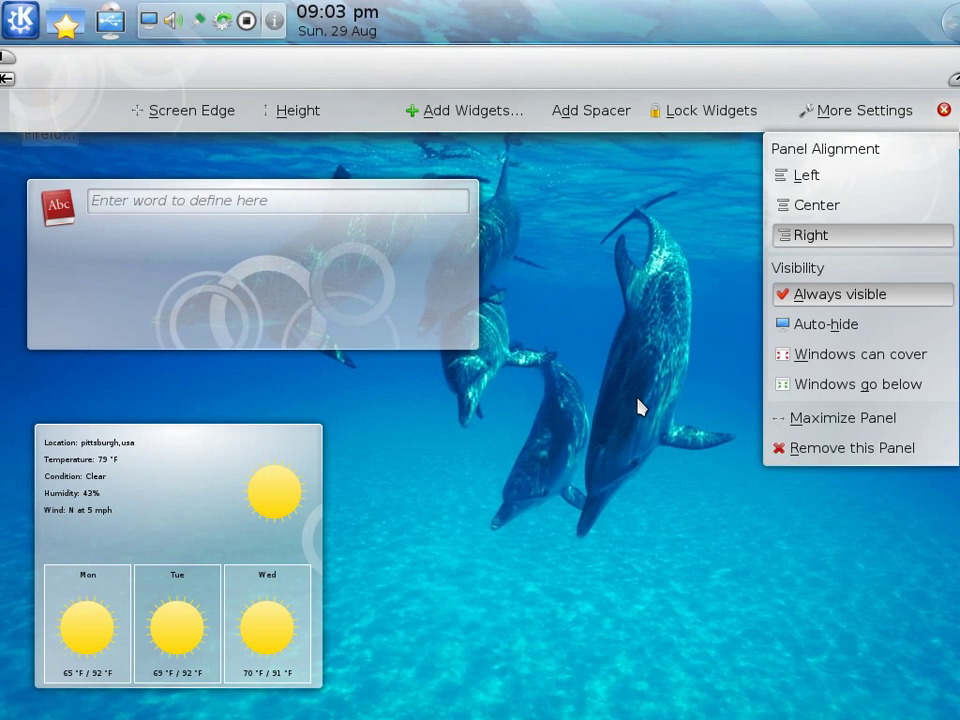
{"action": "left_click", "coordinate": [943, 110]}
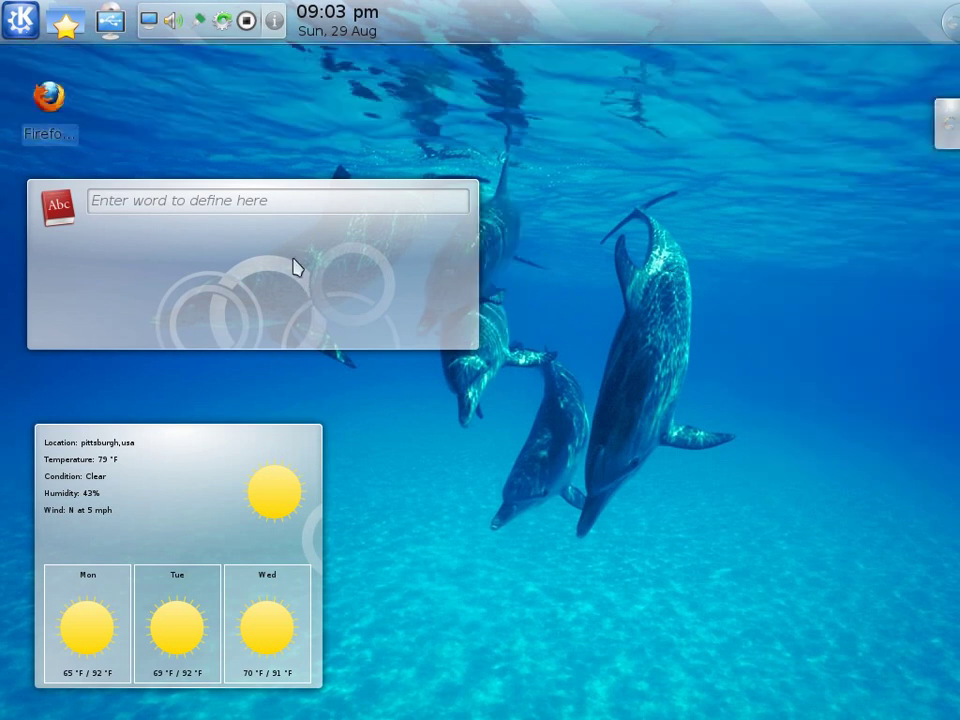
Show the desktop toolbox options, including Shortcut Settings, and close them
{"action": "mouse_move", "coordinate": [429, 266]}
{"action": "mouse_move", "coordinate": [341, 286]}
{"action": "left_click", "coordinate": [948, 128]}
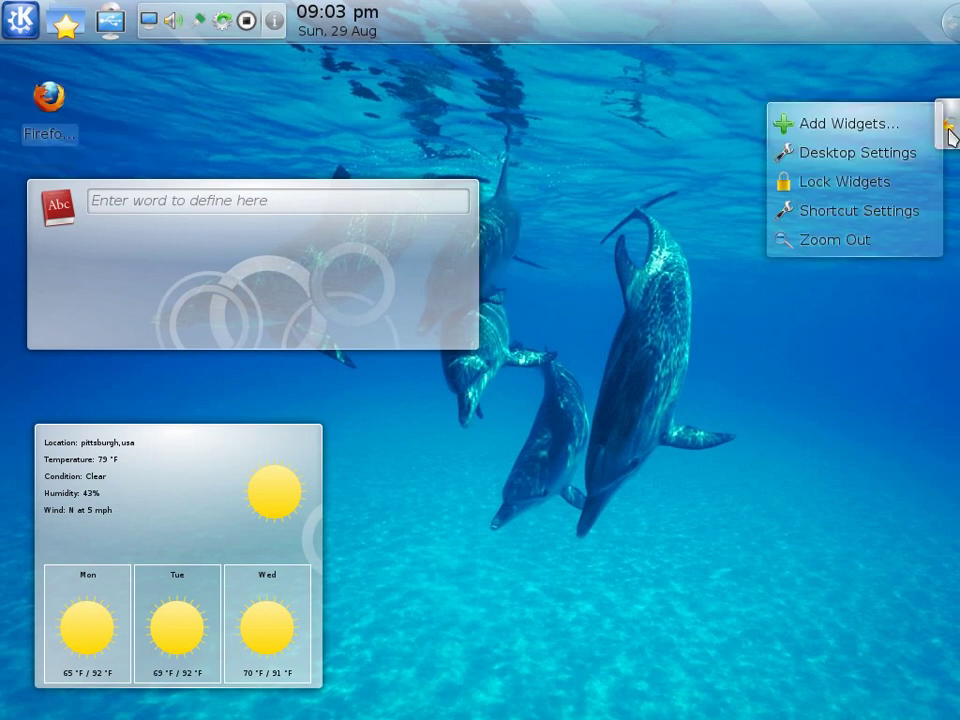
{"action": "left_click", "coordinate": [900, 214]}
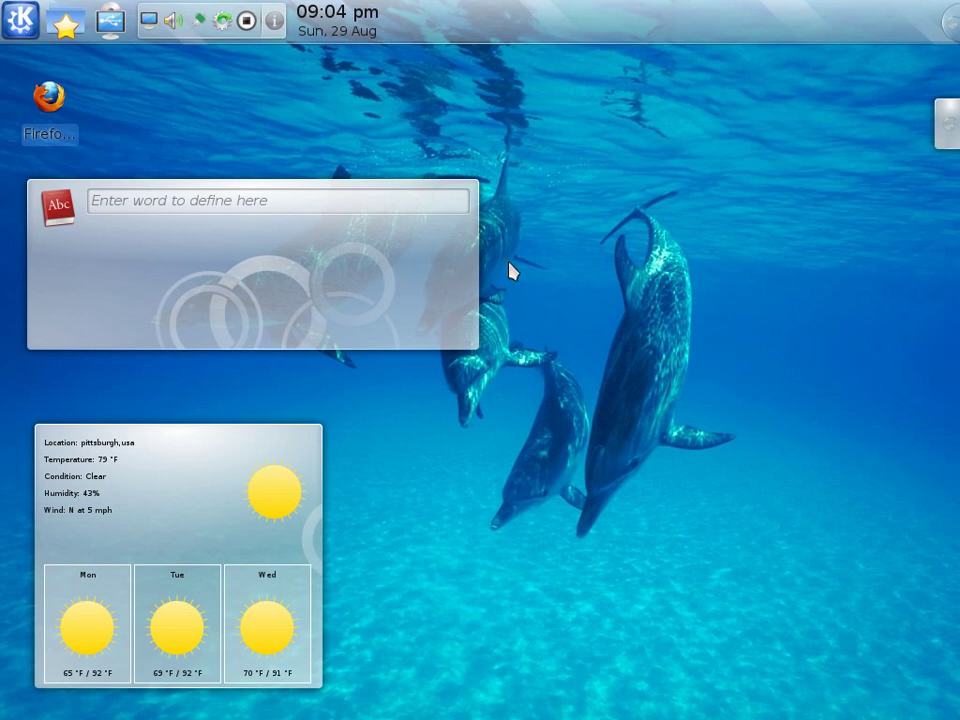
Reposition the Dictionary and weather widgets on the desktop, keeping the Dictionary above the weather widget
{"action": "left_click_drag", "start_coordinate": [390, 266], "coordinate": [492, 248]}
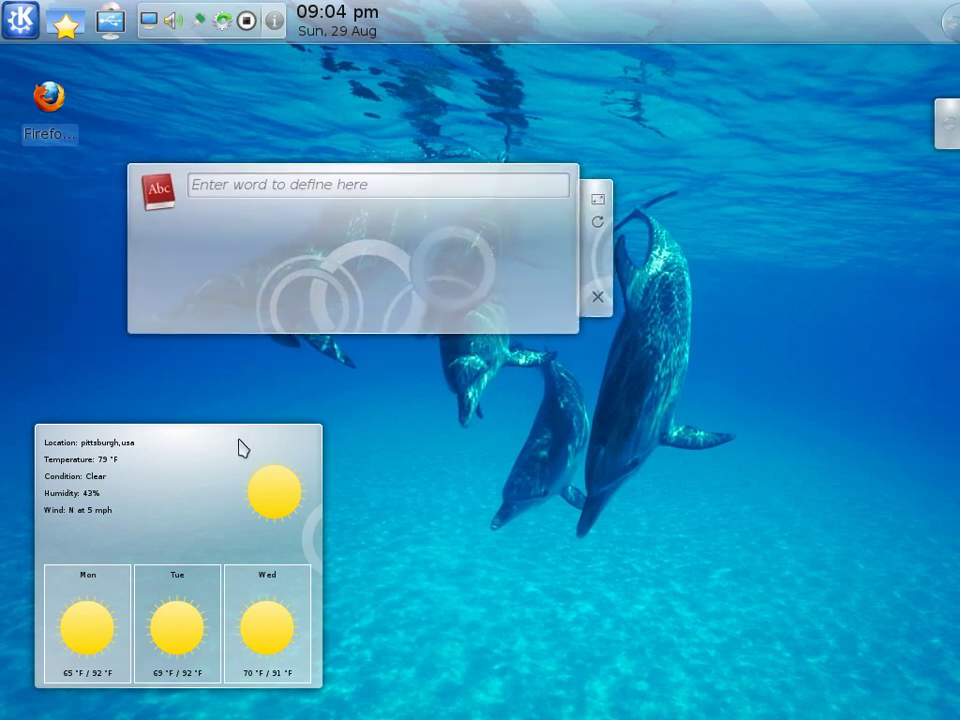
{"action": "left_click_drag", "start_coordinate": [236, 446], "coordinate": [281, 418]}
{"action": "left_click_drag", "start_coordinate": [428, 261], "coordinate": [347, 240]}
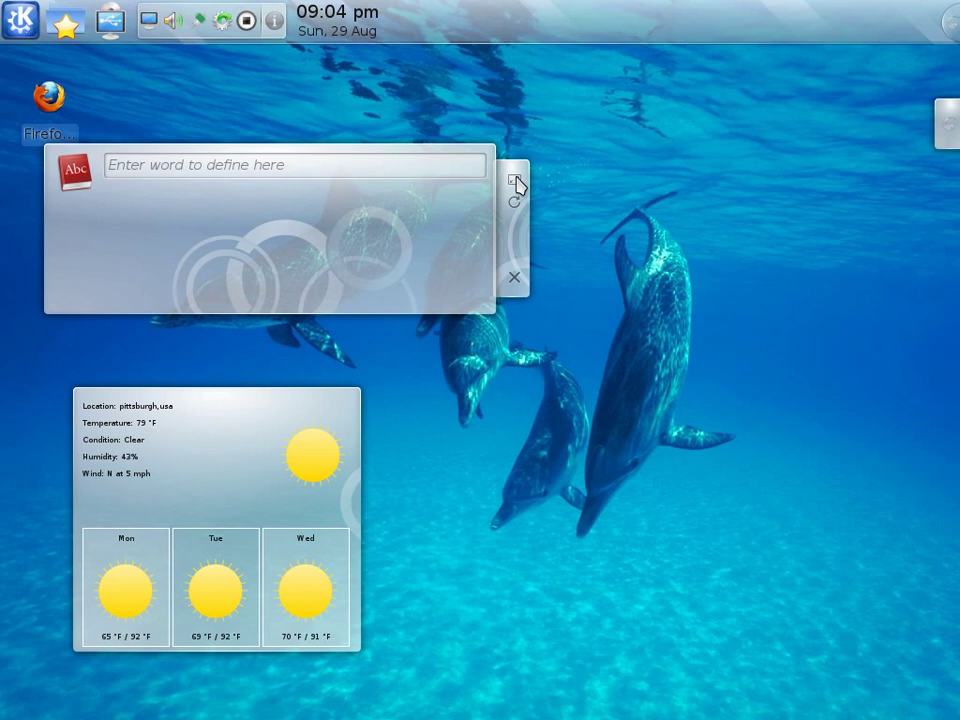
{"action": "right_click", "coordinate": [418, 222]}
{"action": "left_click", "coordinate": [321, 223]}
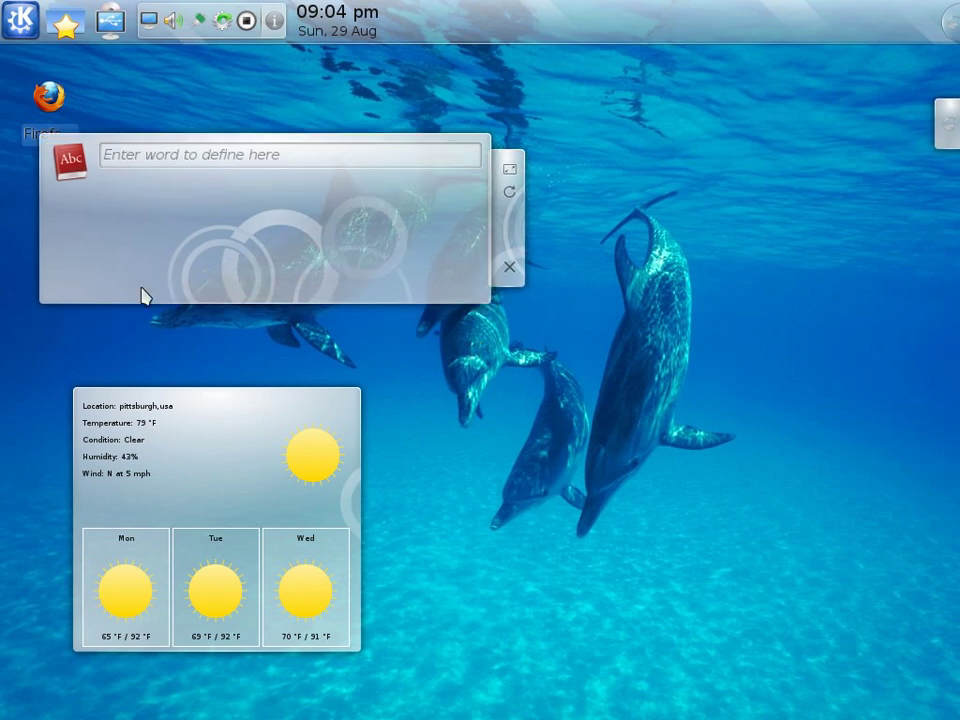
{"action": "left_click_drag", "start_coordinate": [178, 249], "coordinate": [306, 201]}
{"action": "left_click_drag", "start_coordinate": [346, 160], "coordinate": [349, 235]}
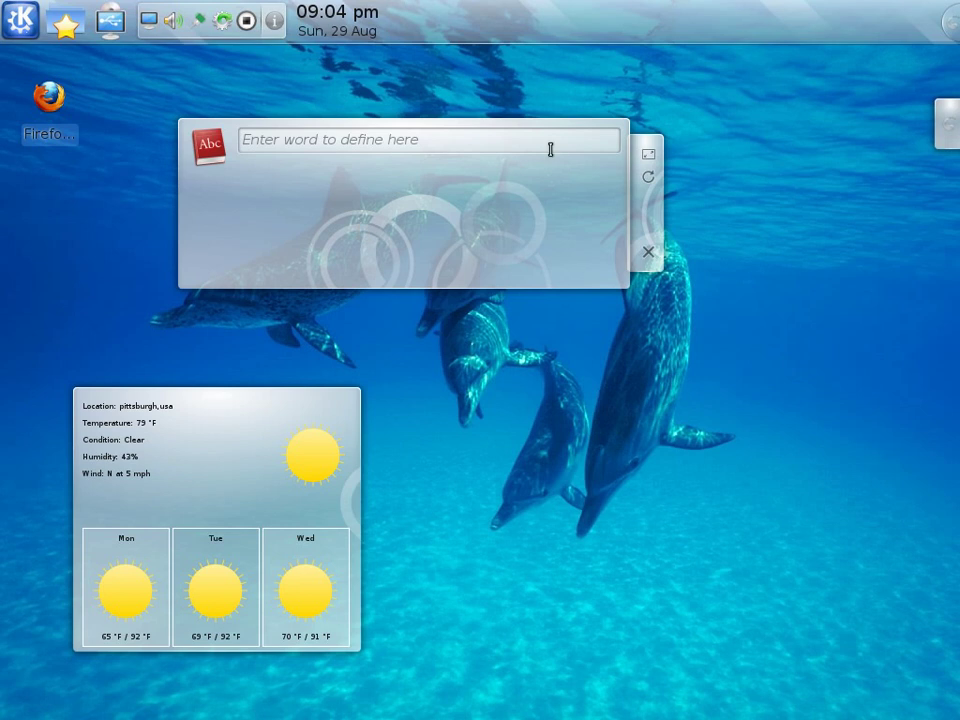
{"action": "left_click_drag", "start_coordinate": [621, 126], "coordinate": [509, 161]}
Open Desktop Settings from the Dictionary widget's desktop options, view the Appearance page and cancel it
{"action": "right_click", "coordinate": [369, 238]}
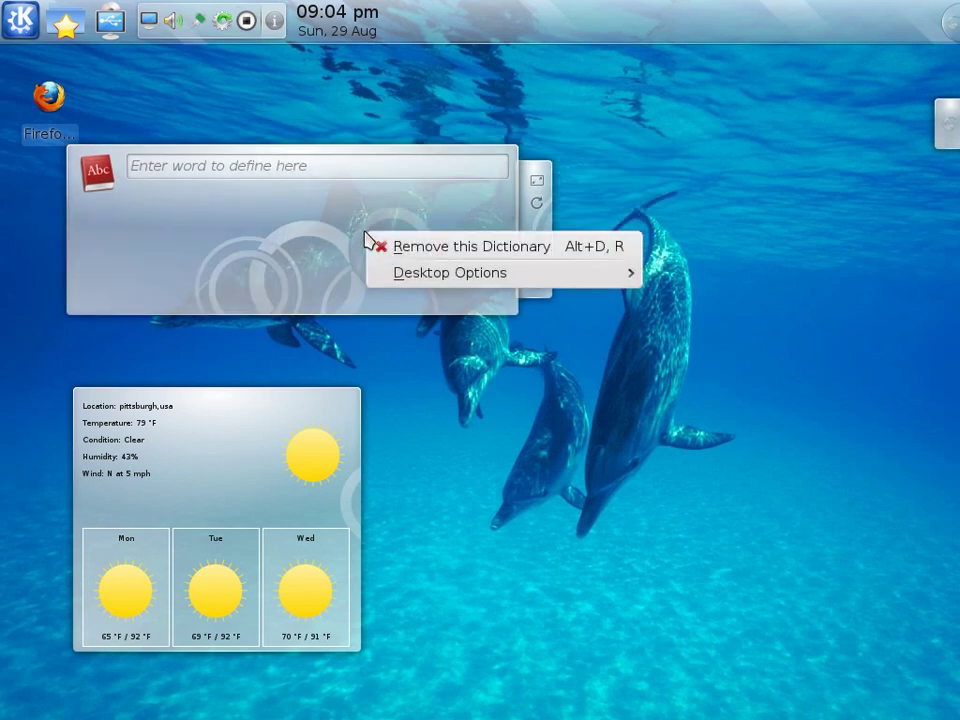
{"action": "mouse_move", "coordinate": [420, 276]}
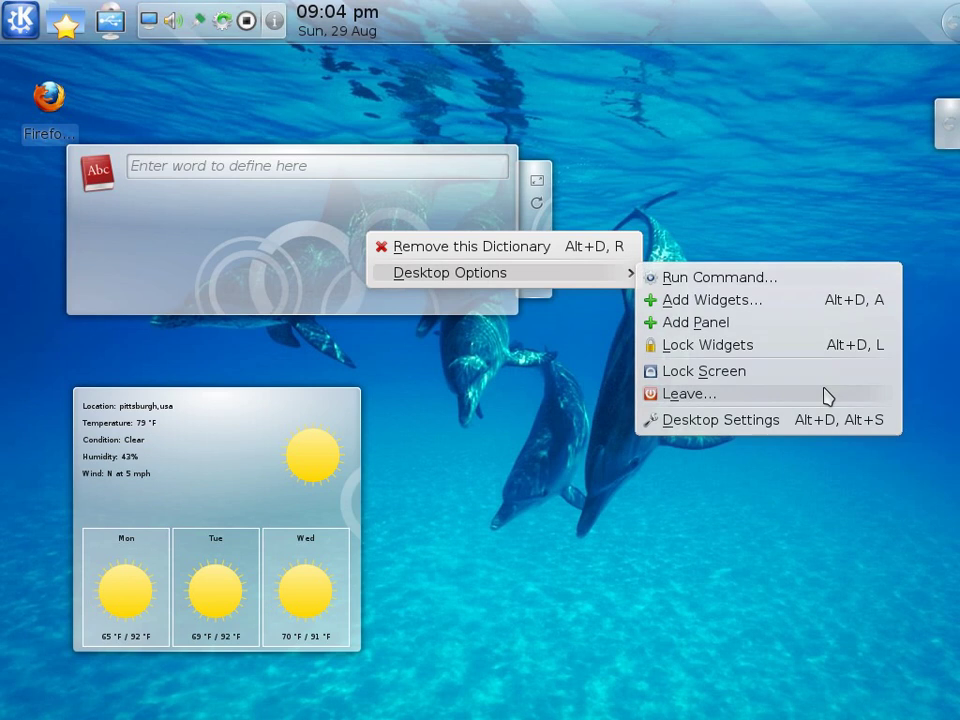
{"action": "left_click", "coordinate": [786, 430]}
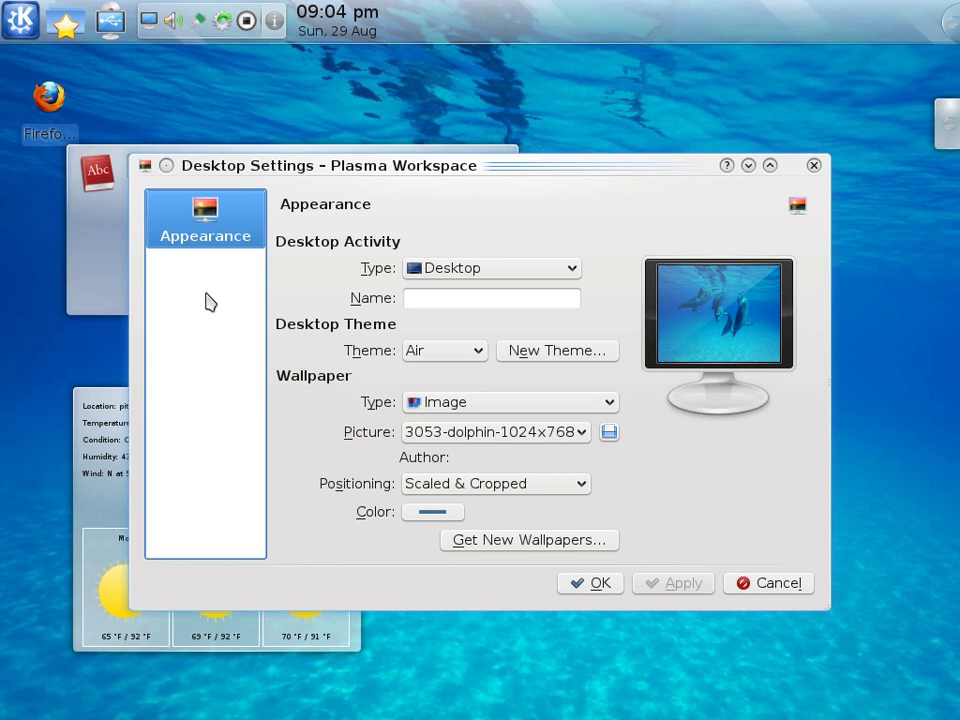
{"action": "left_click", "coordinate": [777, 584]}
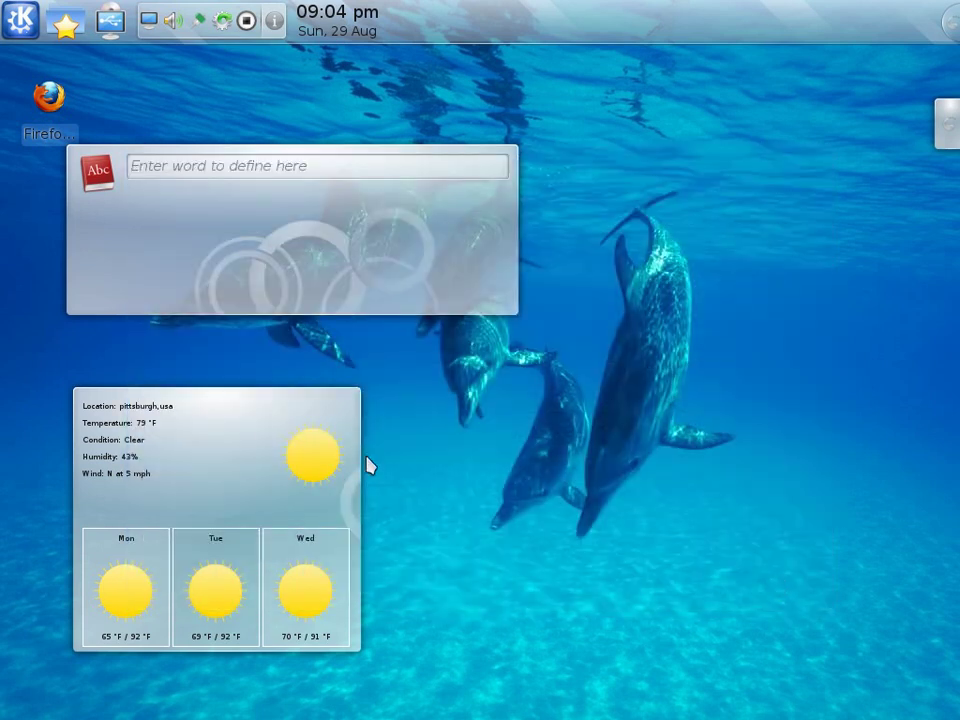
Move the weather and Dictionary widgets to the right half of the desktop, placing the Dictionary above the weather
{"action": "left_click_drag", "start_coordinate": [266, 437], "coordinate": [776, 229]}
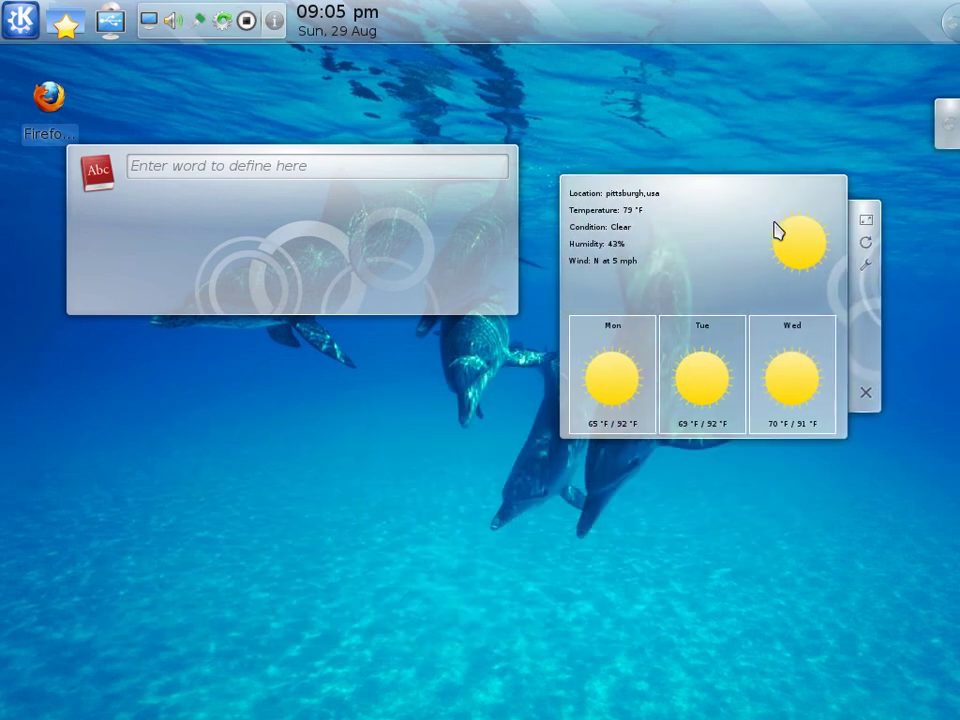
{"action": "right_click", "coordinate": [669, 237]}
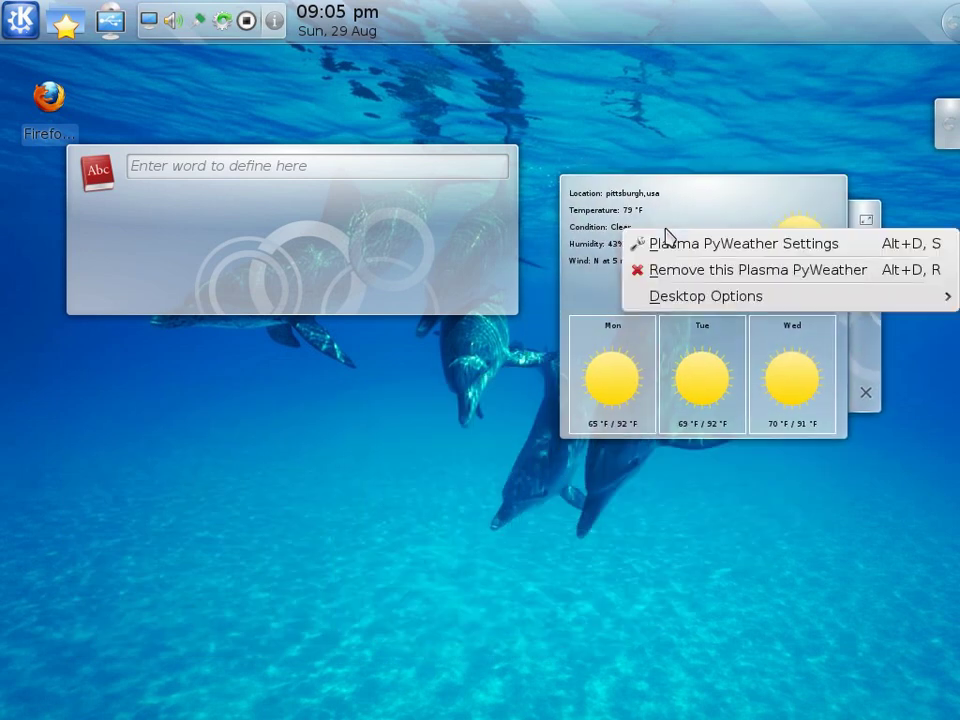
{"action": "left_click", "coordinate": [446, 339]}
{"action": "mouse_move", "coordinate": [838, 437]}
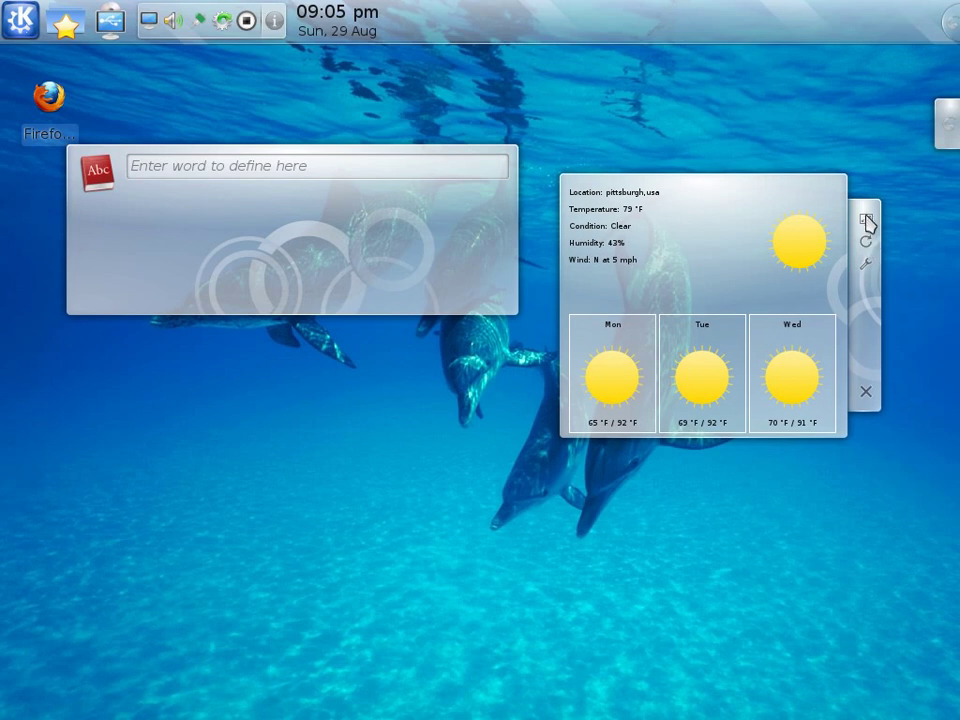
{"action": "left_click_drag", "start_coordinate": [737, 229], "coordinate": [508, 376]}
{"action": "left_click_drag", "start_coordinate": [326, 251], "coordinate": [705, 168]}
{"action": "left_click_drag", "start_coordinate": [514, 371], "coordinate": [758, 357]}
{"action": "left_click_drag", "start_coordinate": [745, 211], "coordinate": [652, 203]}
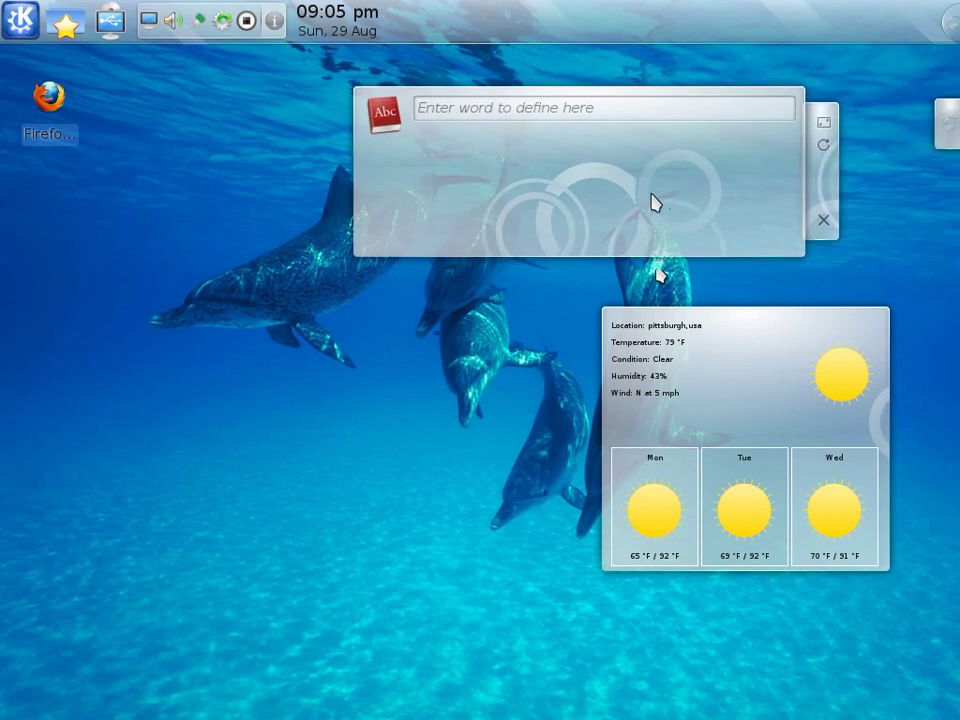
Remove the Dictionary and weather widgets from the desktop
{"action": "left_click", "coordinate": [824, 222]}
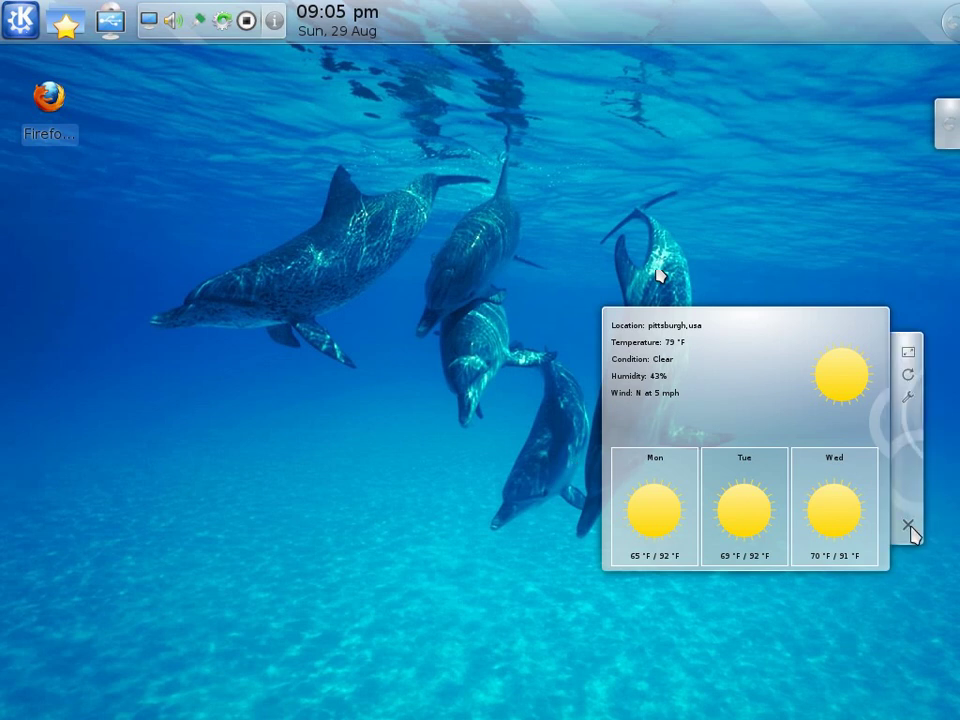
{"action": "left_click", "coordinate": [909, 524]}
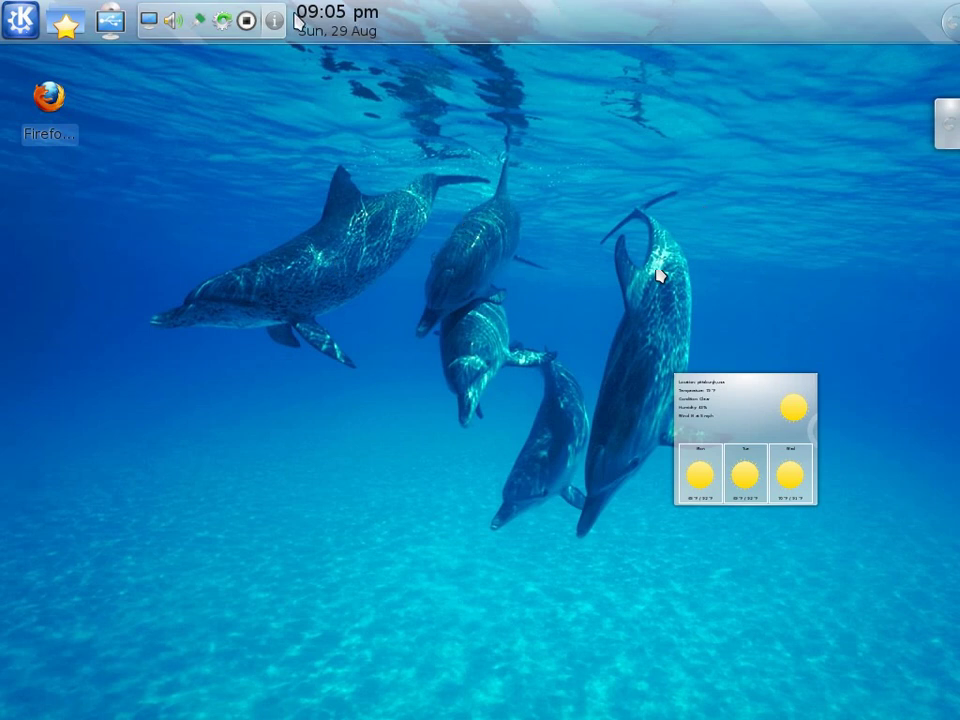
Move the clock to the right end of the panel in the panel settings and close them
{"action": "right_click", "coordinate": [583, 14]}
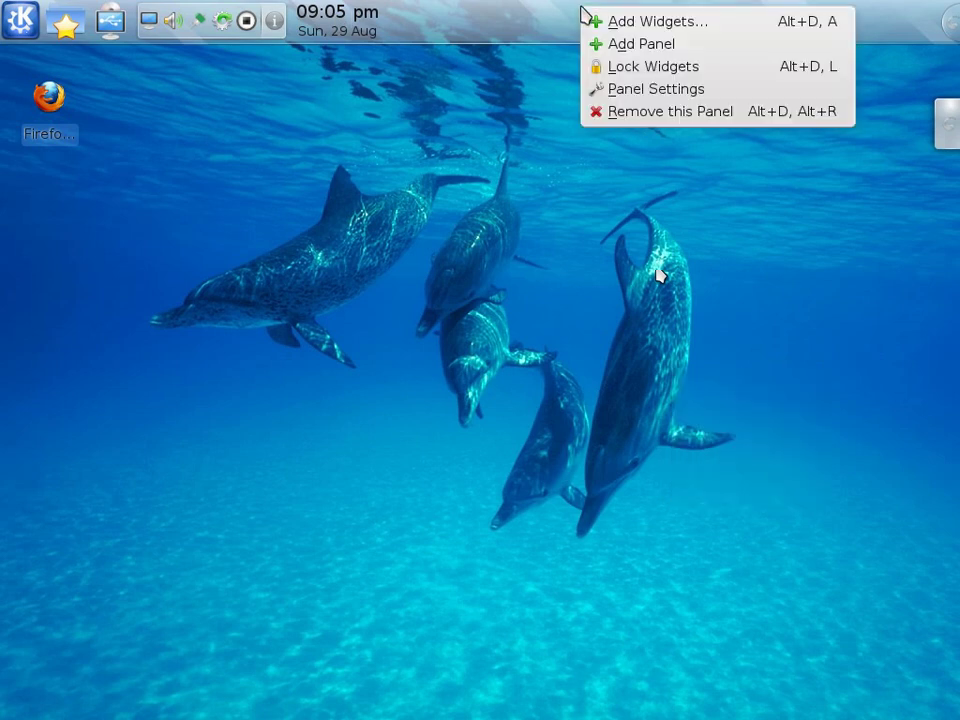
{"action": "left_click", "coordinate": [634, 89]}
{"action": "right_click", "coordinate": [358, 20]}
{"action": "left_click", "coordinate": [435, 12]}
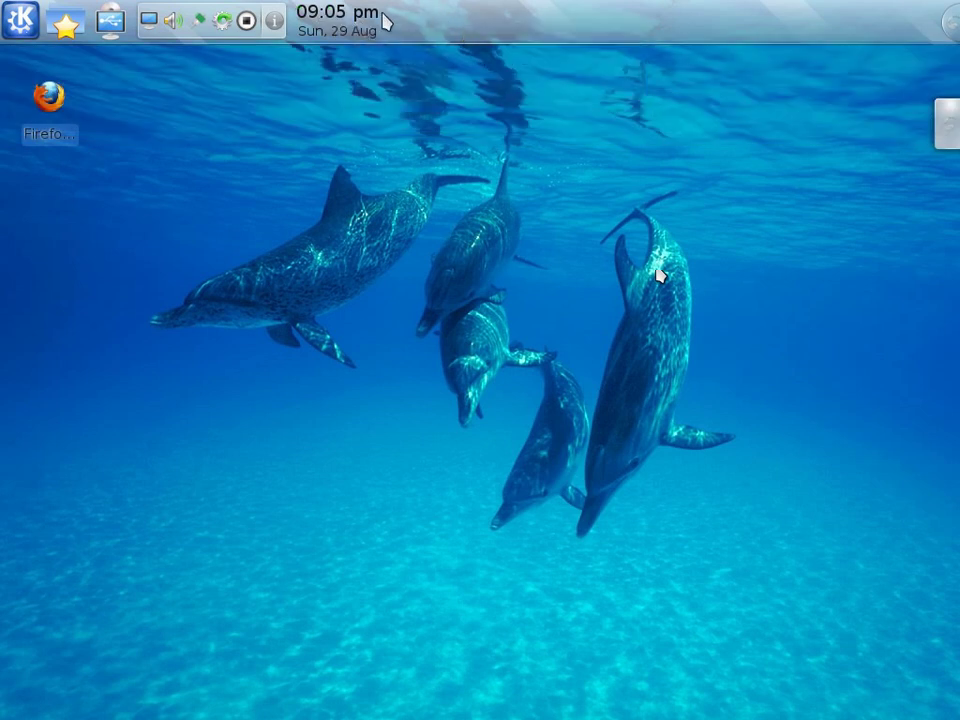
{"action": "right_click", "coordinate": [546, 20]}
{"action": "left_click", "coordinate": [664, 102]}
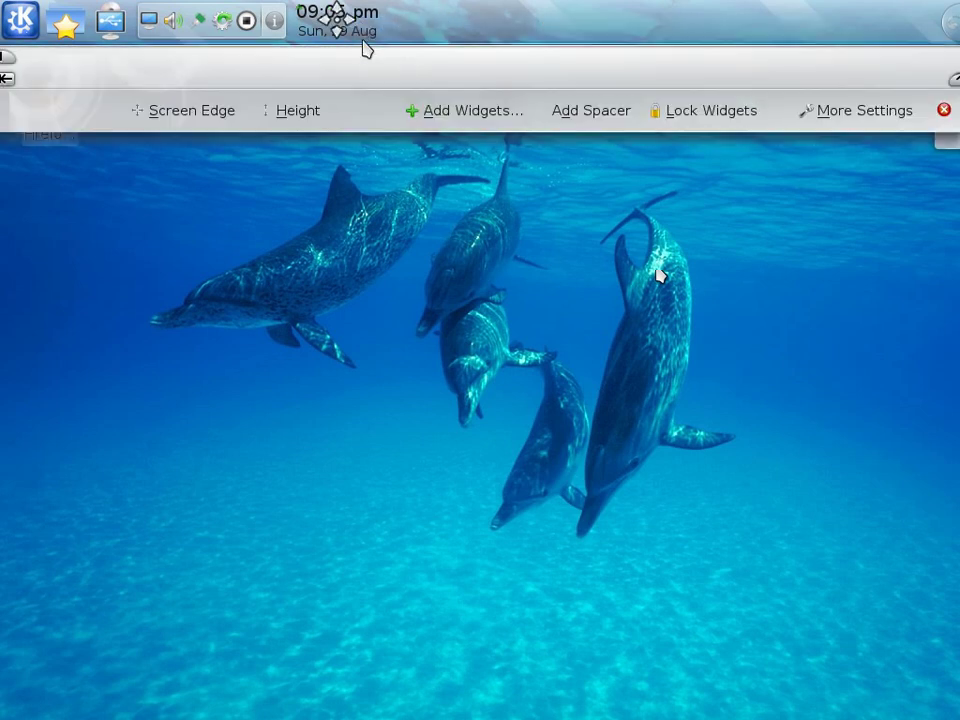
{"action": "left_click_drag", "start_coordinate": [353, 18], "coordinate": [853, 20]}
{"action": "right_click", "coordinate": [865, 22]}
{"action": "left_click", "coordinate": [775, 185]}
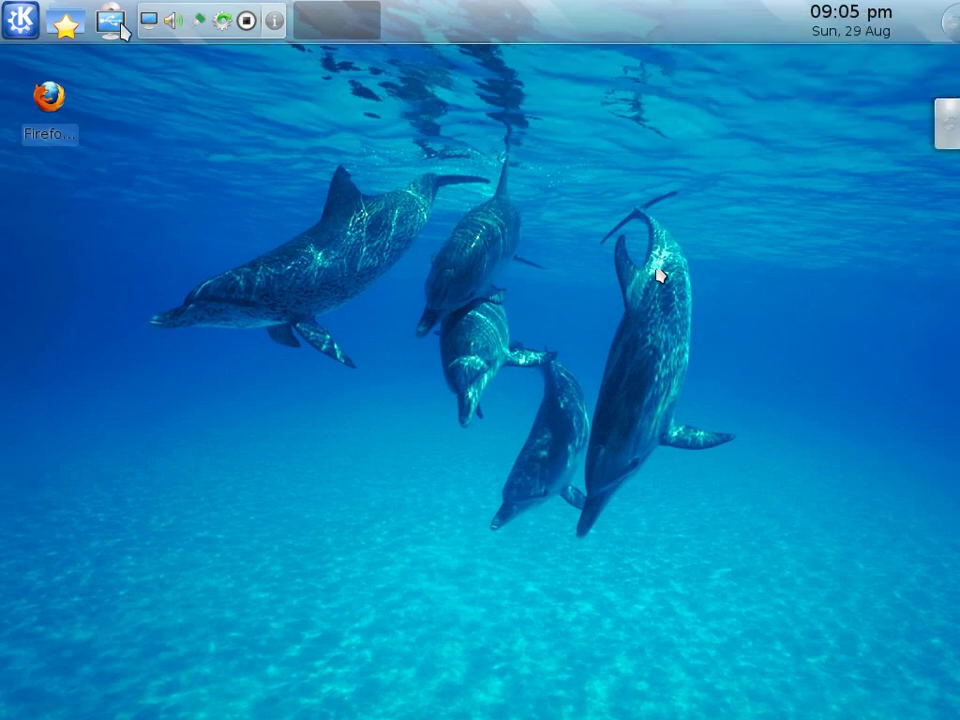
Show and hide the clock's calendar, and open and close the panel's editing controls
{"action": "left_click", "coordinate": [852, 22]}
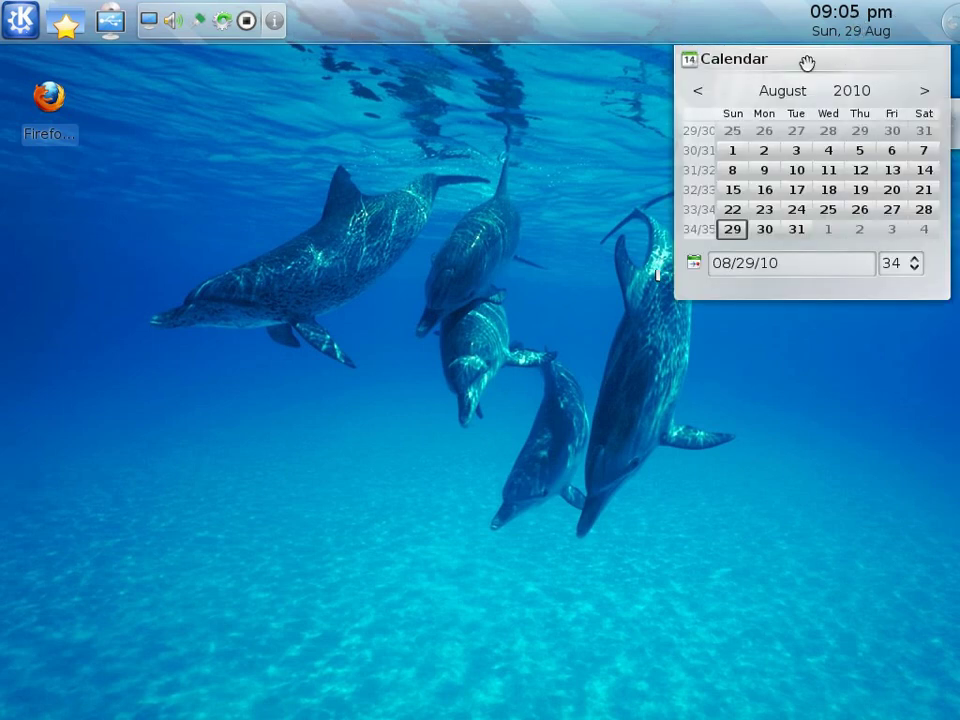
{"action": "left_click", "coordinate": [851, 27]}
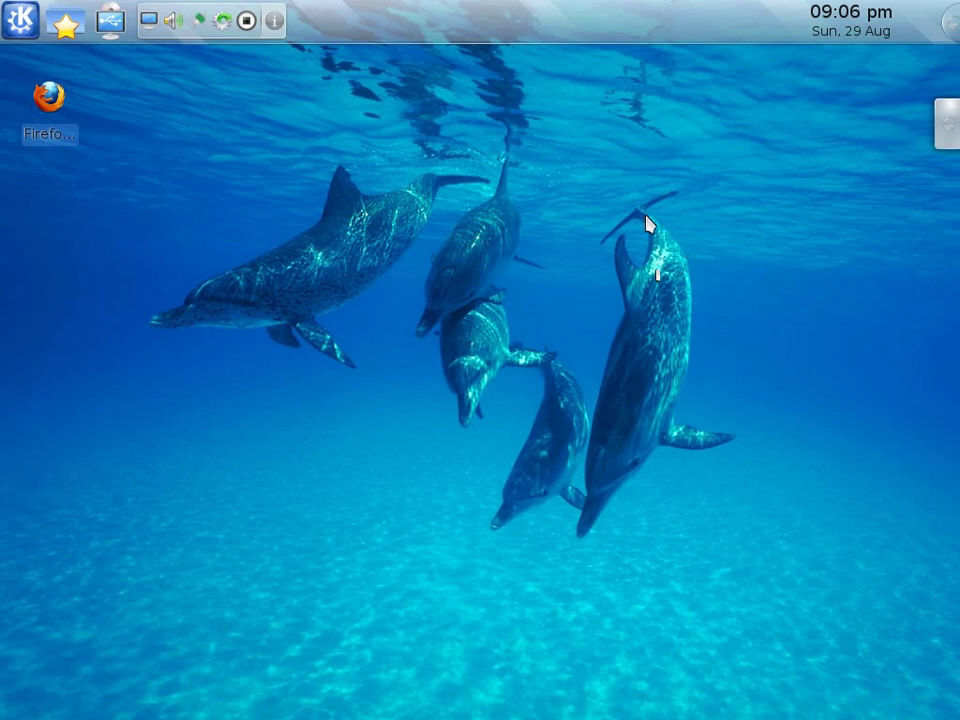
{"action": "left_click", "coordinate": [952, 22]}
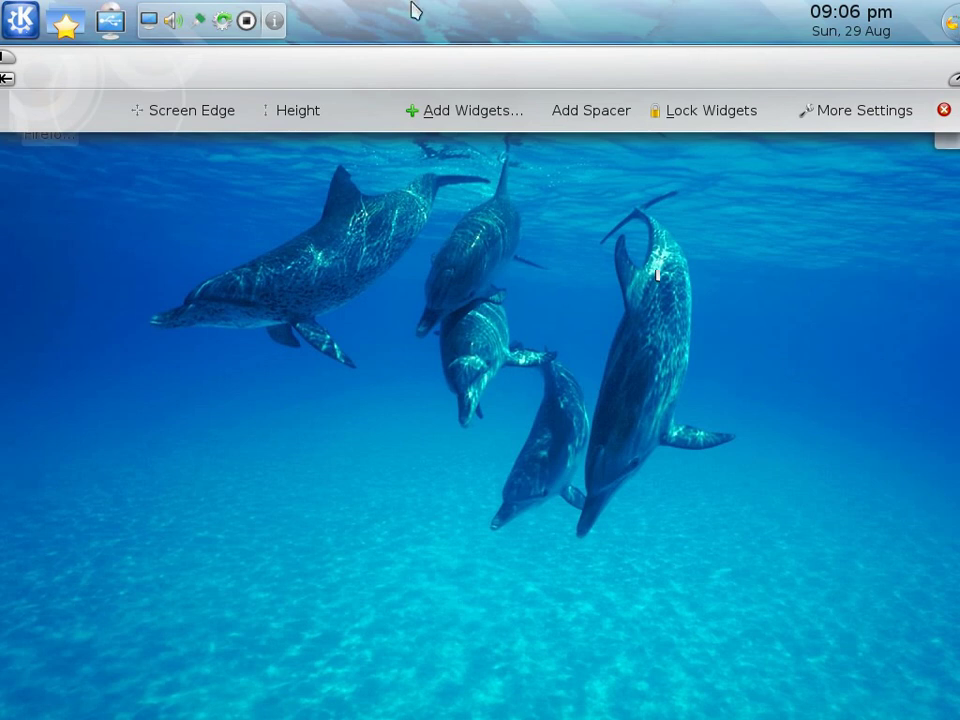
{"action": "left_click", "coordinate": [942, 110]}
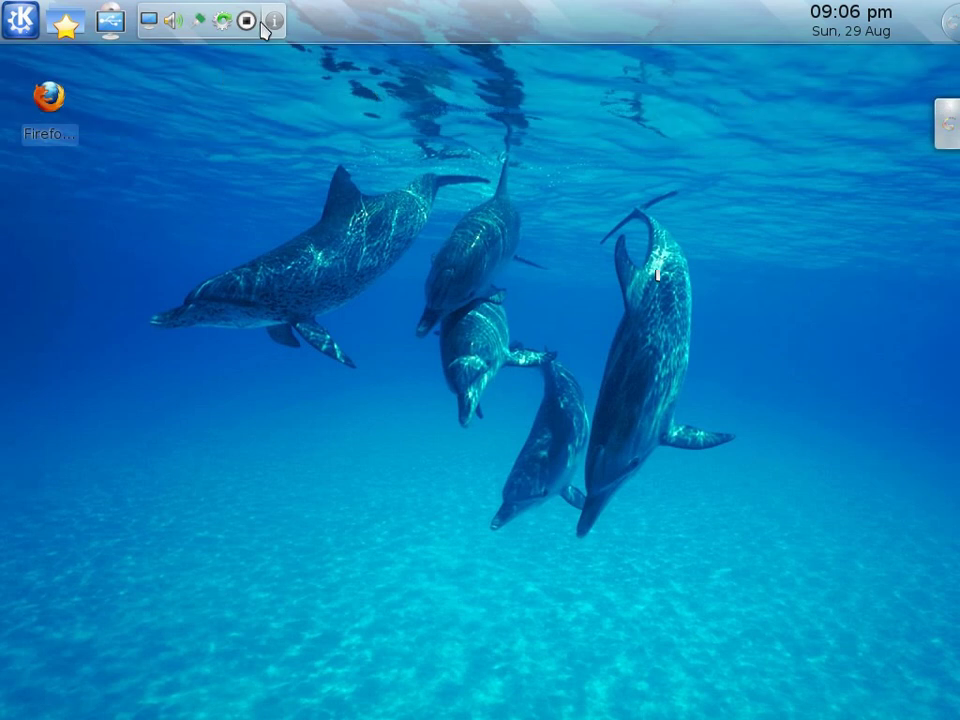
View the home folder list and the recently plugged-in devices list from the panel, closing each one
{"action": "left_click", "coordinate": [68, 27]}
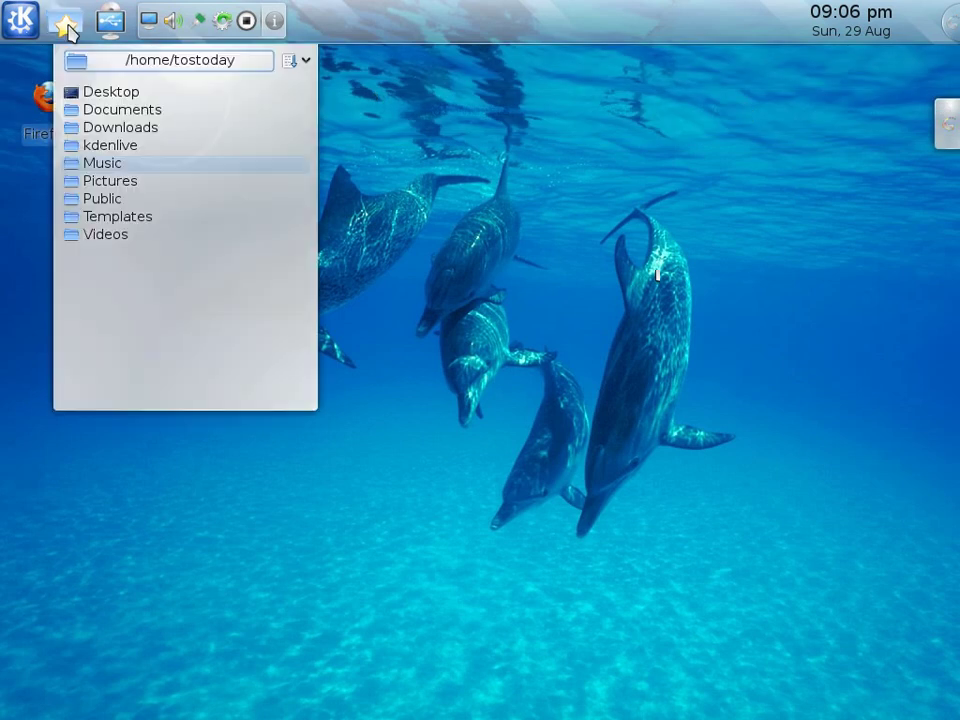
{"action": "left_click", "coordinate": [67, 27]}
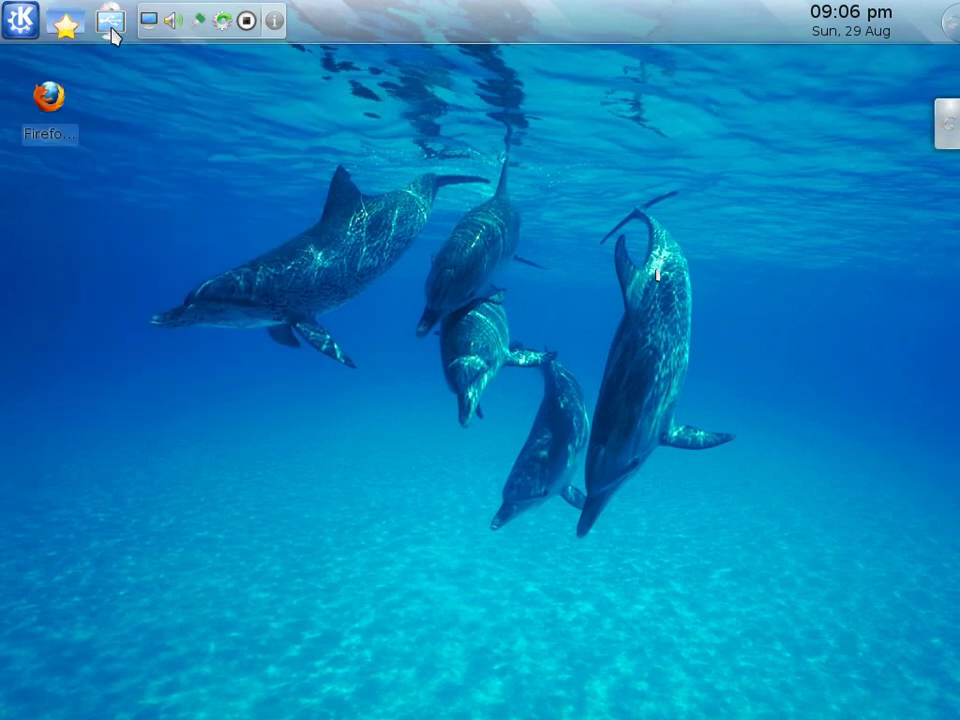
{"action": "left_click", "coordinate": [111, 30]}
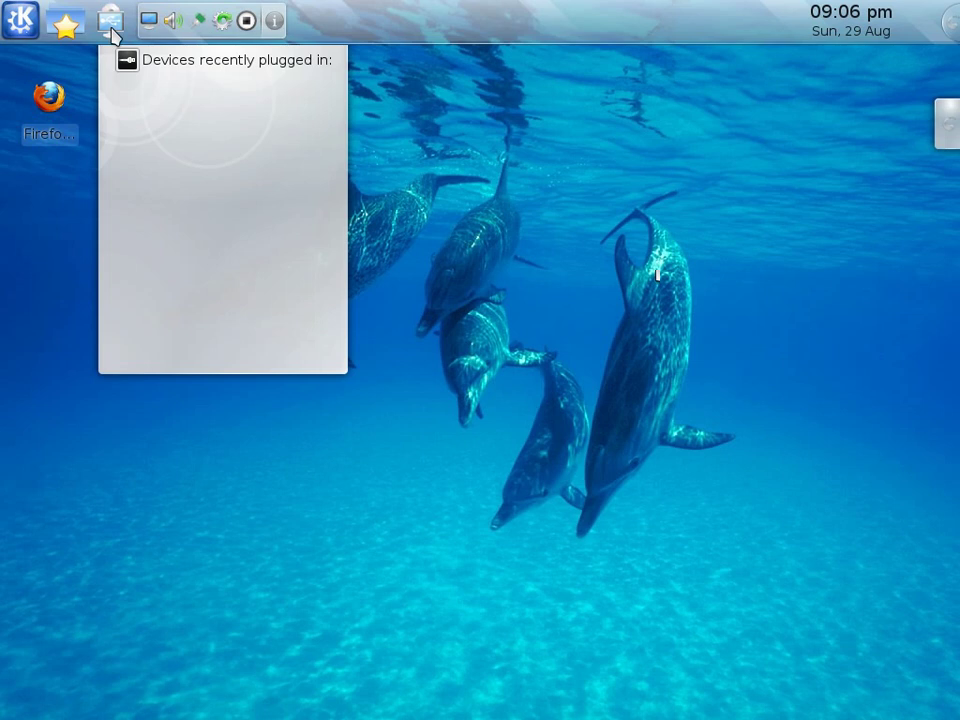
{"action": "left_click", "coordinate": [111, 30]}
View the display configuration and cancel it, and show and dismiss the volume control
{"action": "left_click", "coordinate": [150, 27]}
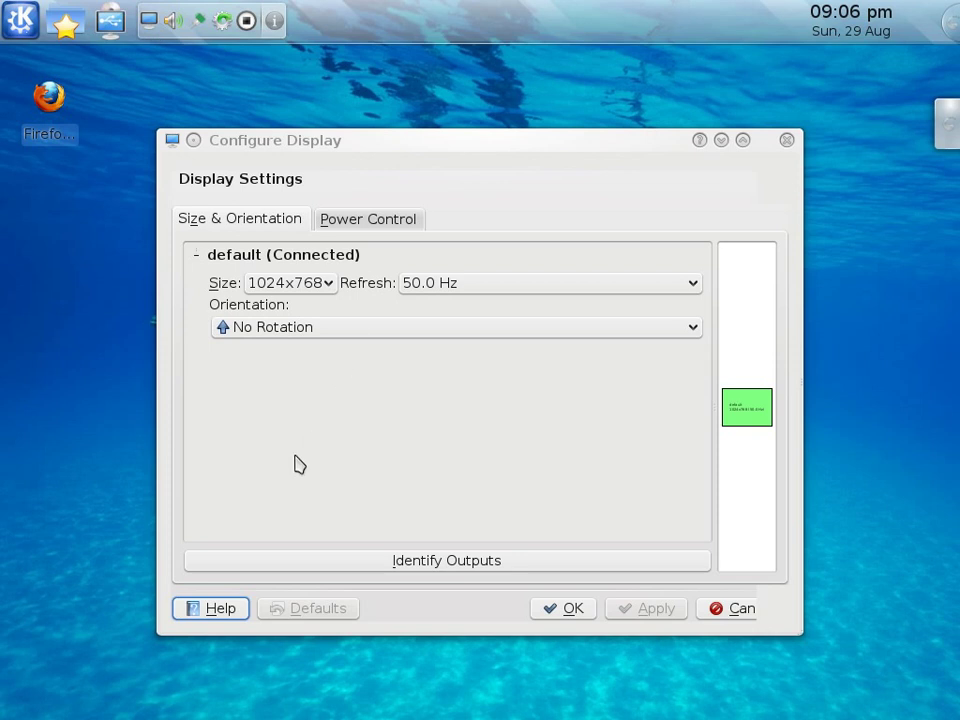
{"action": "left_click", "coordinate": [748, 612]}
{"action": "left_click", "coordinate": [175, 24]}
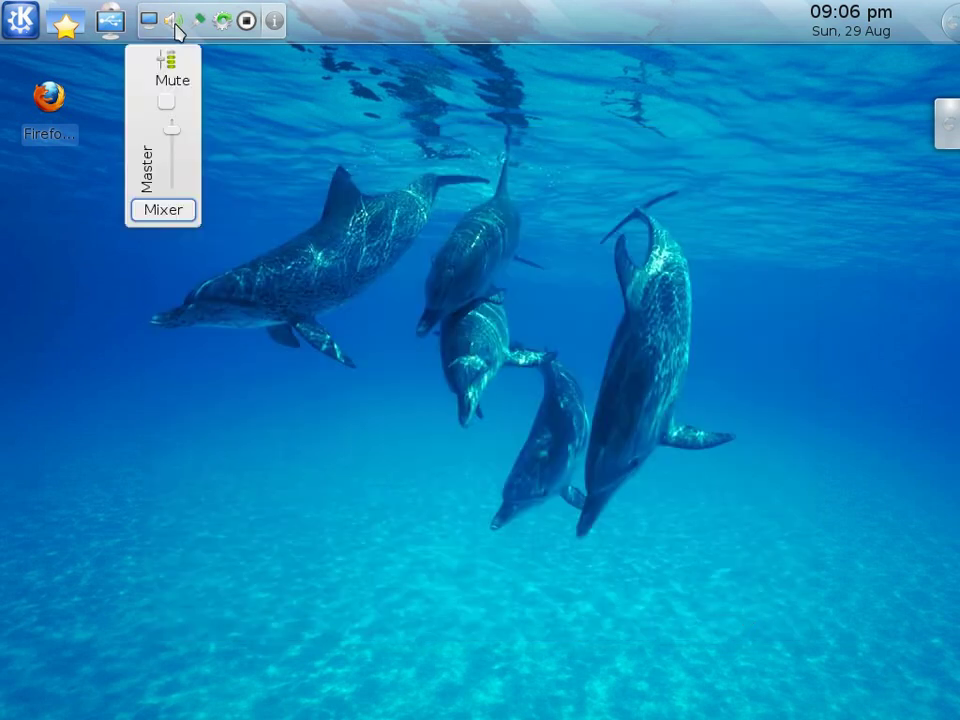
{"action": "left_click", "coordinate": [345, 129]}
View the network connections list, dismiss the full upgrade notice, and open and cancel the software updates window
{"action": "left_click", "coordinate": [198, 22]}
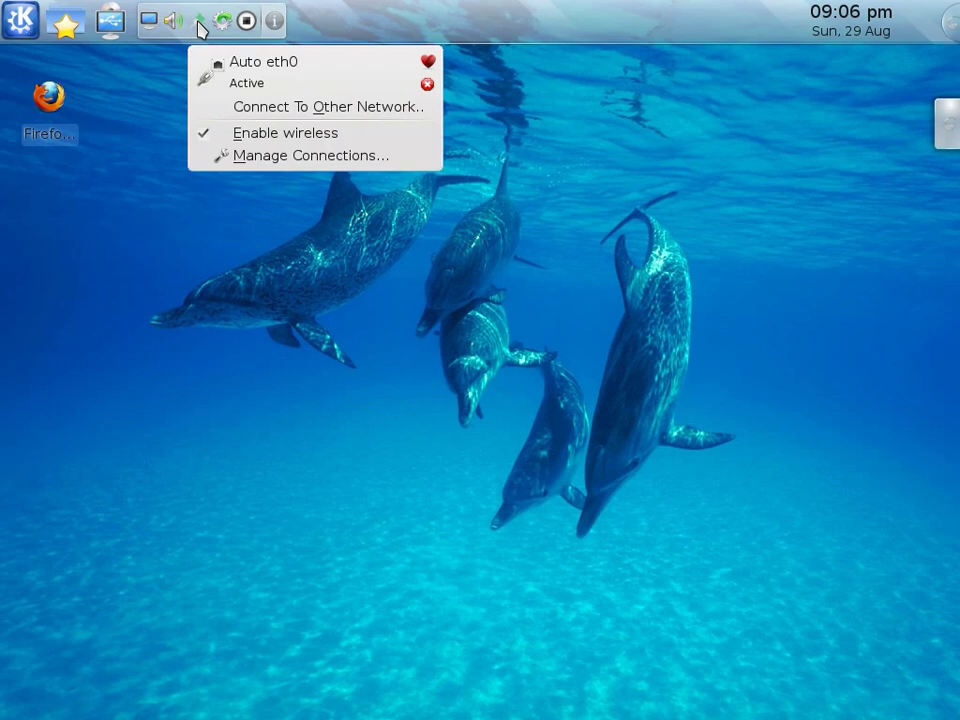
{"action": "left_click", "coordinate": [204, 236]}
{"action": "left_click", "coordinate": [223, 22]}
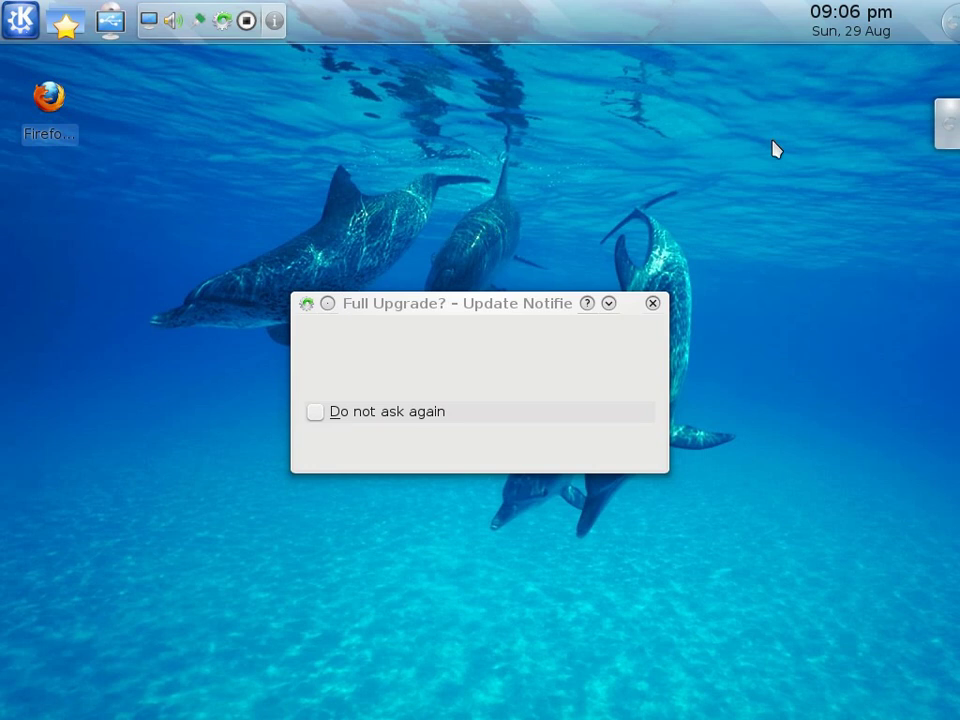
{"action": "left_click", "coordinate": [630, 455]}
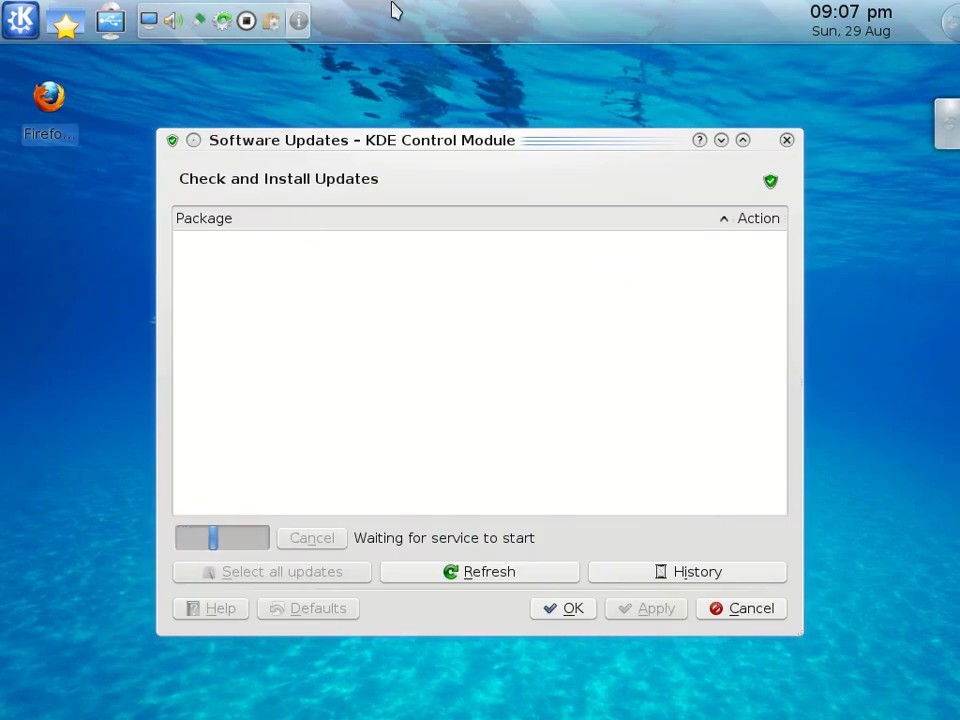
{"action": "left_click", "coordinate": [724, 617]}
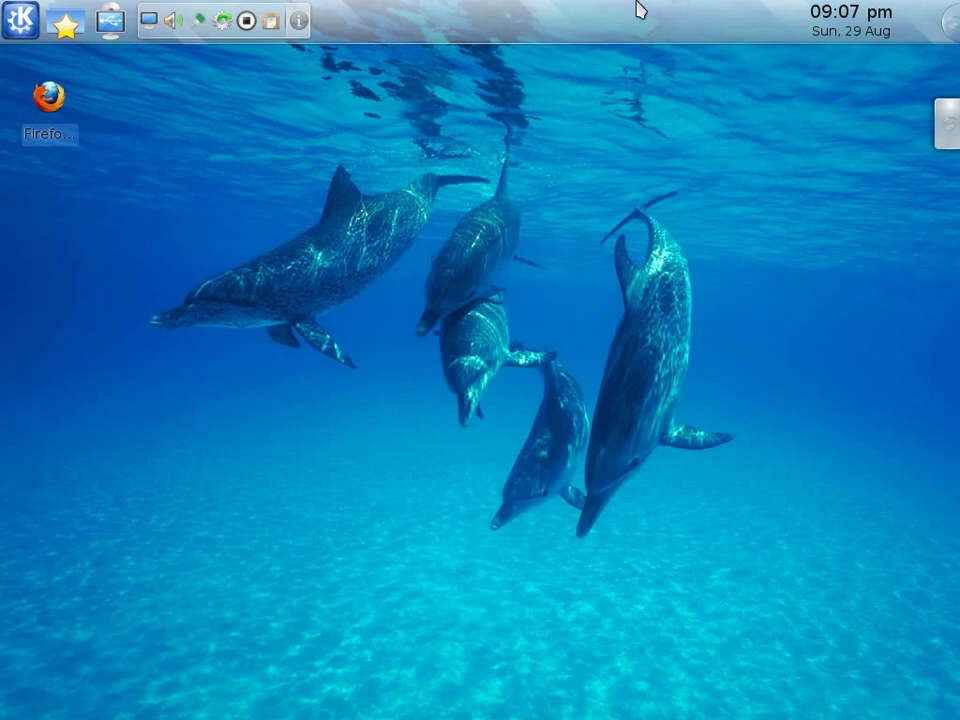
Show and dismiss the desktop's context menu and the classic application launcher menu
{"action": "right_click", "coordinate": [562, 420]}
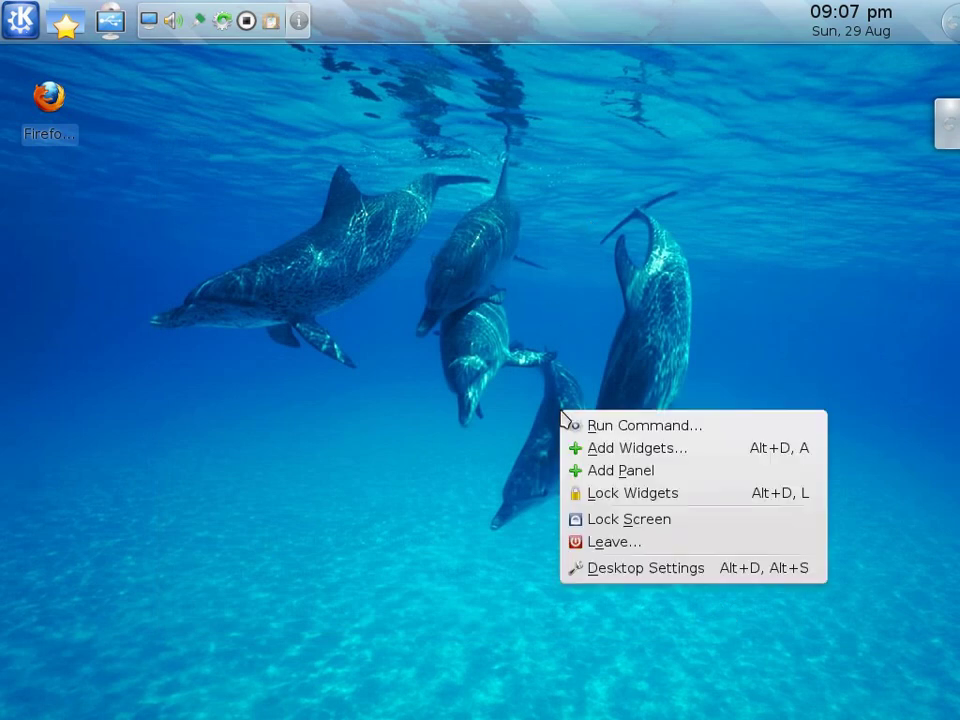
{"action": "left_click", "coordinate": [474, 261]}
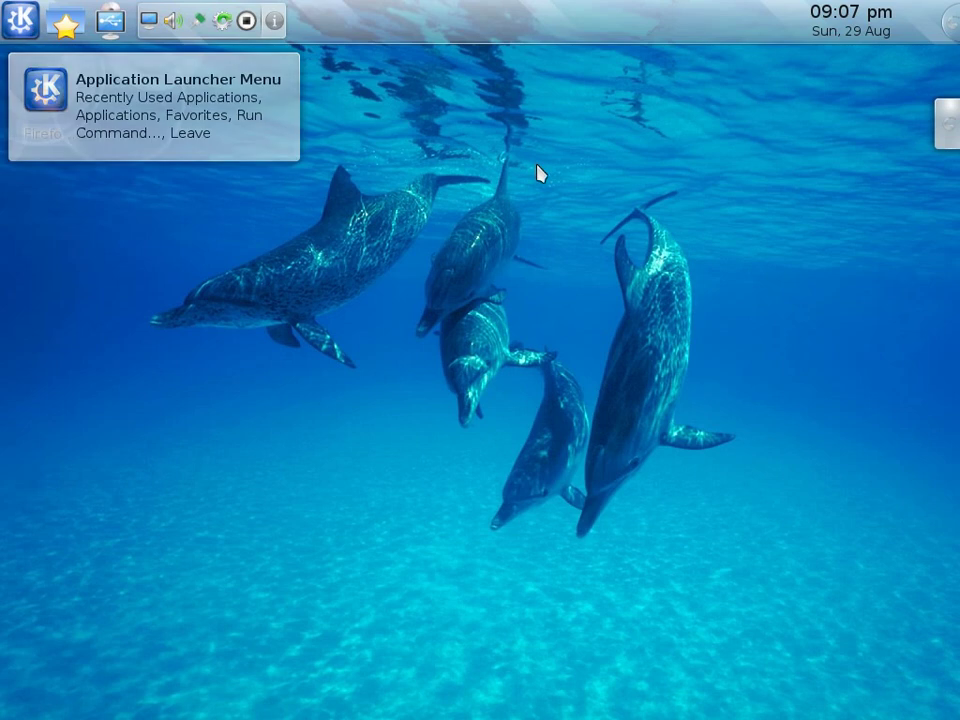
{"action": "left_click", "coordinate": [21, 22]}
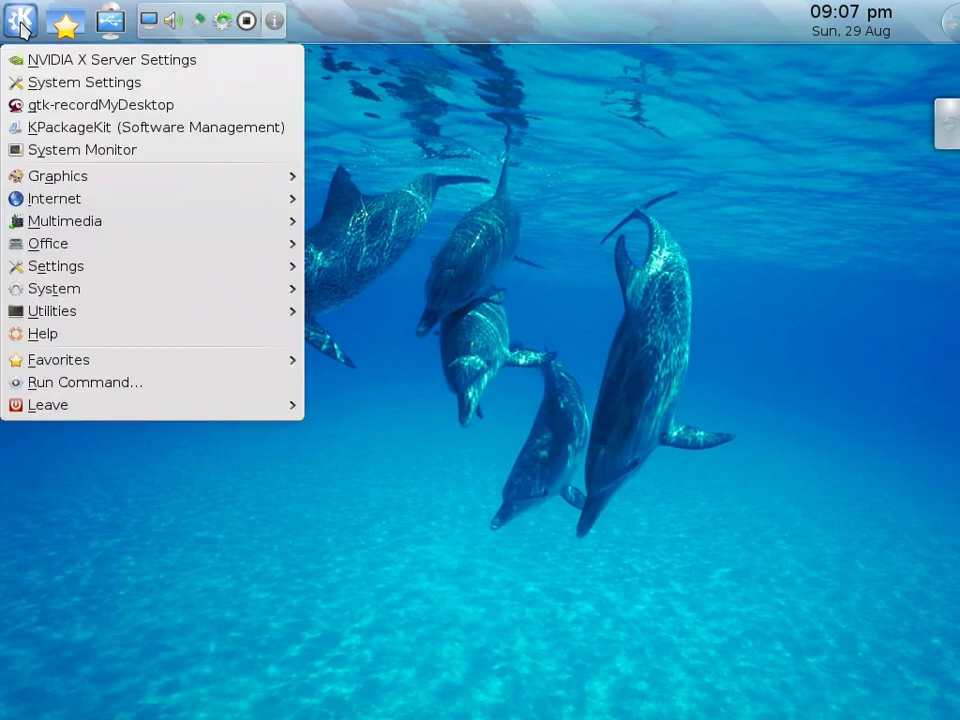
{"action": "left_click", "coordinate": [21, 22]}
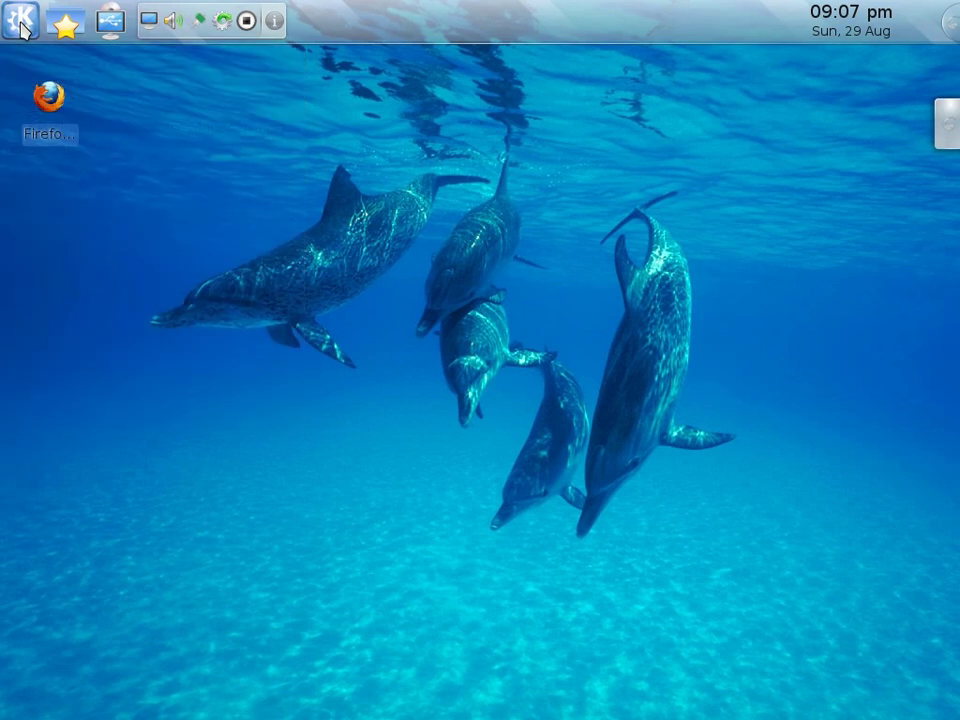
Switch the application launcher to the Kickoff menu style
{"action": "right_click", "coordinate": [21, 25]}
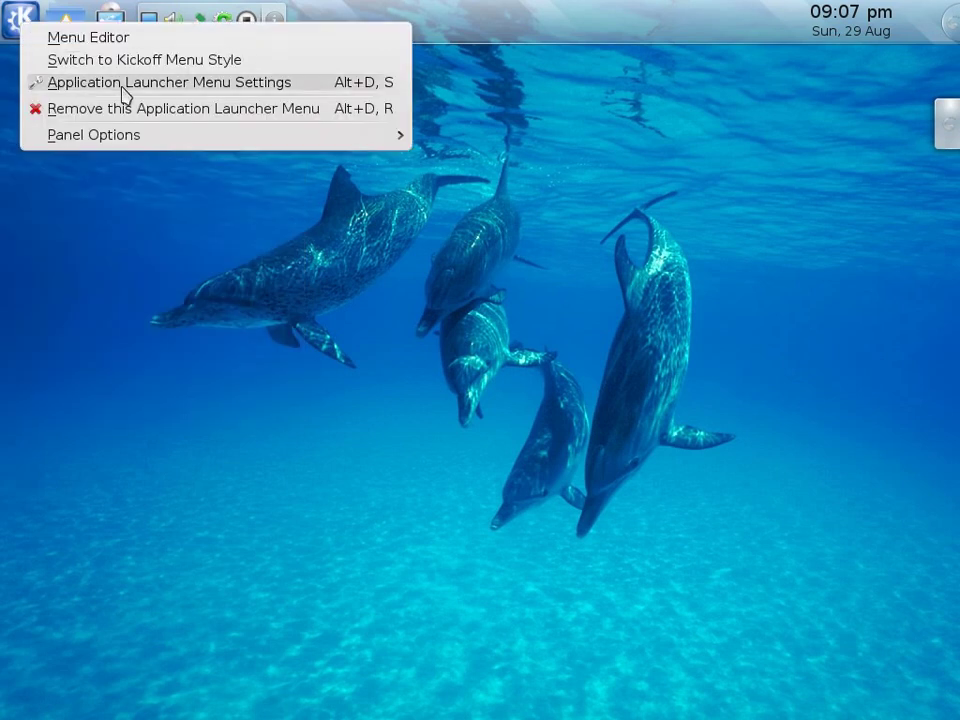
{"action": "mouse_move", "coordinate": [128, 141]}
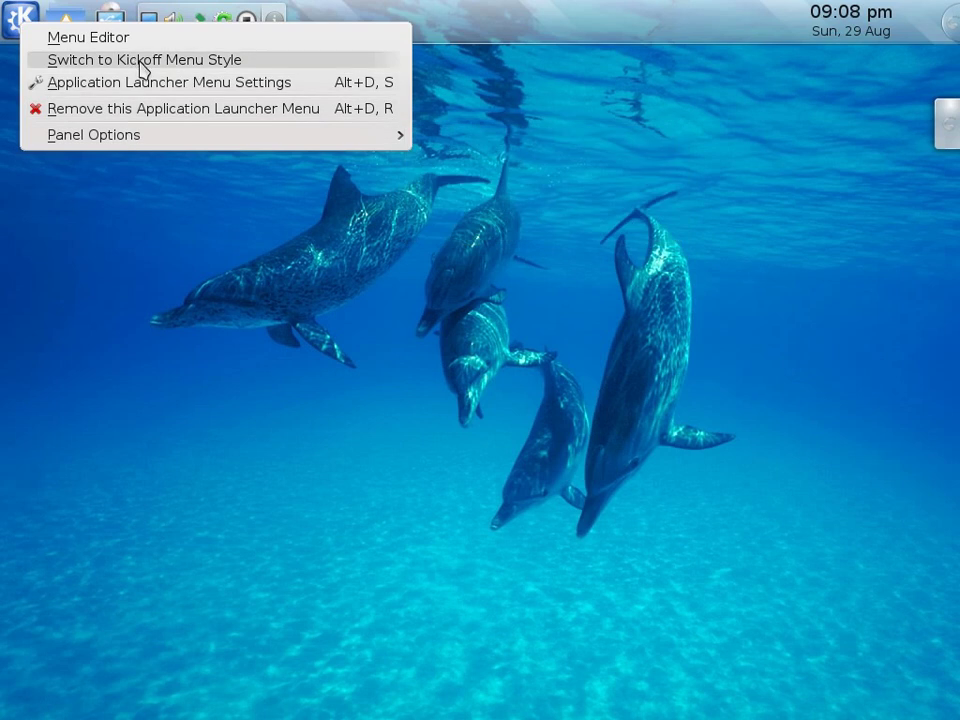
{"action": "left_click", "coordinate": [141, 64]}
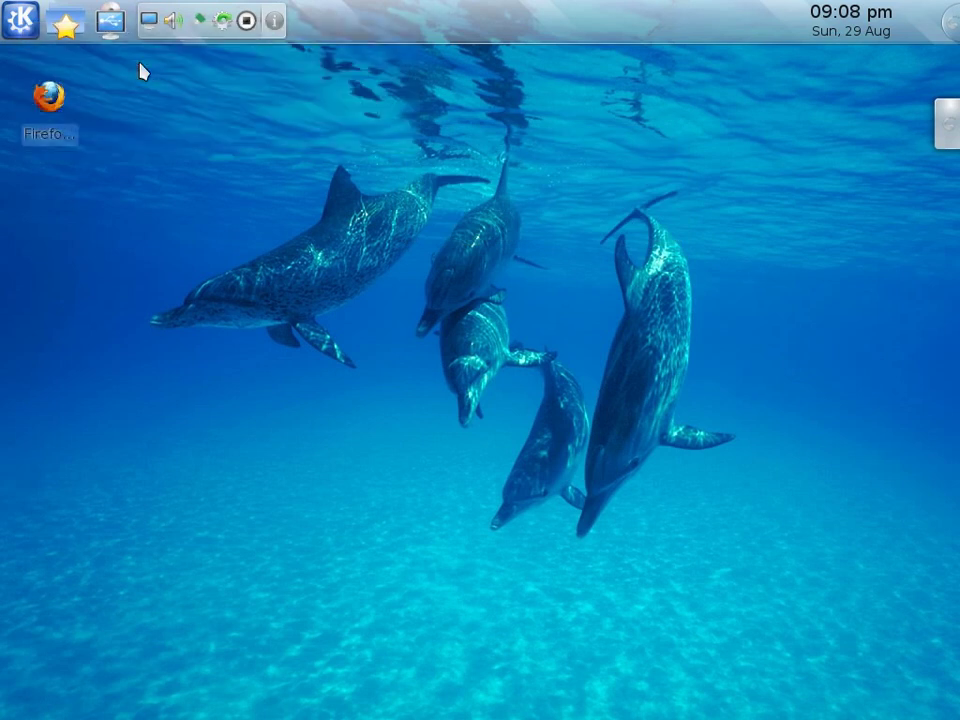
Browse the Kickoff launcher's Applications, Computer and Recently Used sections and close it
{"action": "left_click", "coordinate": [18, 32]}
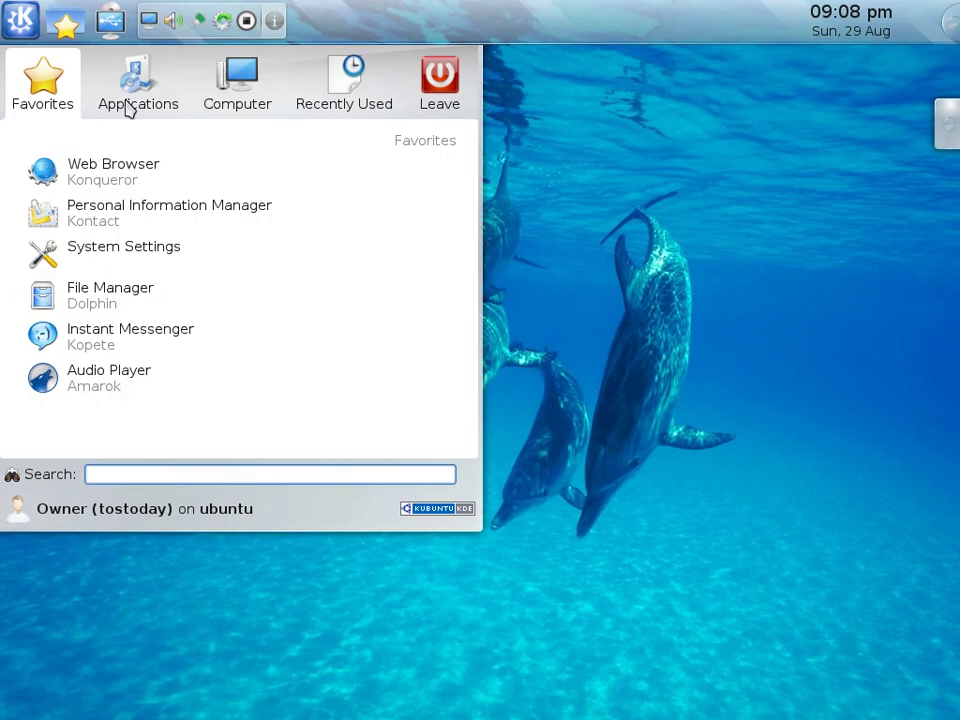
{"action": "mouse_move", "coordinate": [143, 108]}
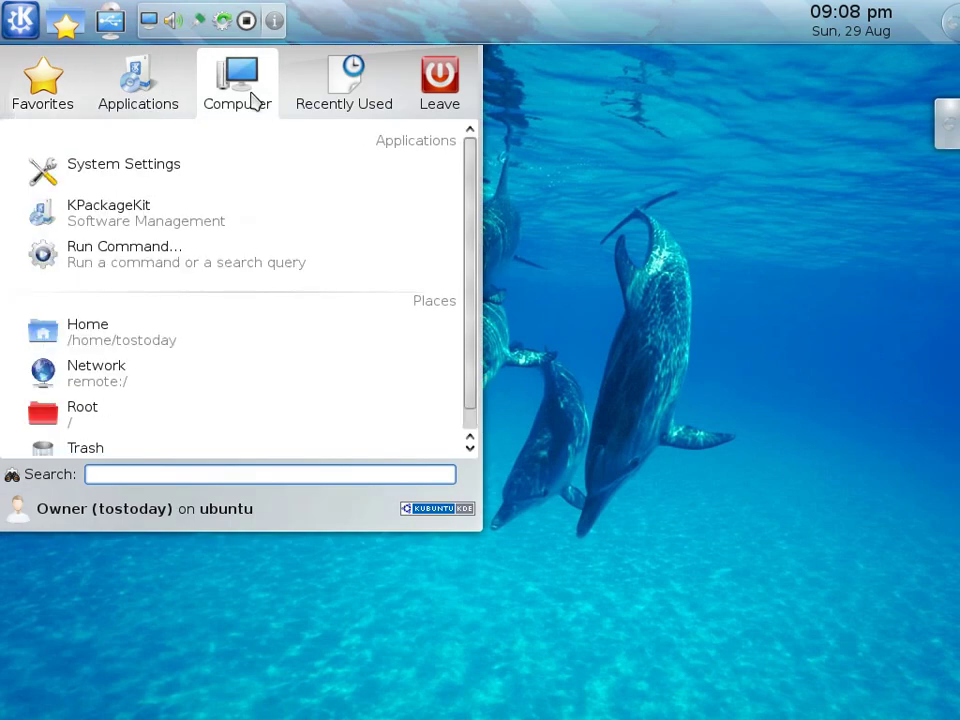
{"action": "mouse_move", "coordinate": [344, 93]}
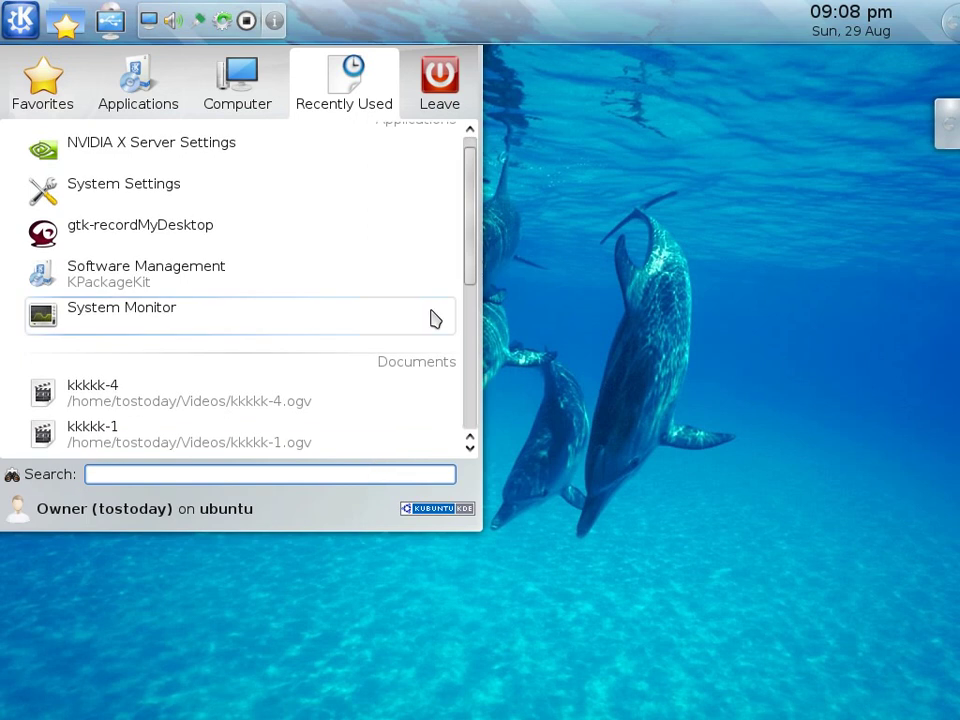
{"action": "left_click", "coordinate": [32, 26]}
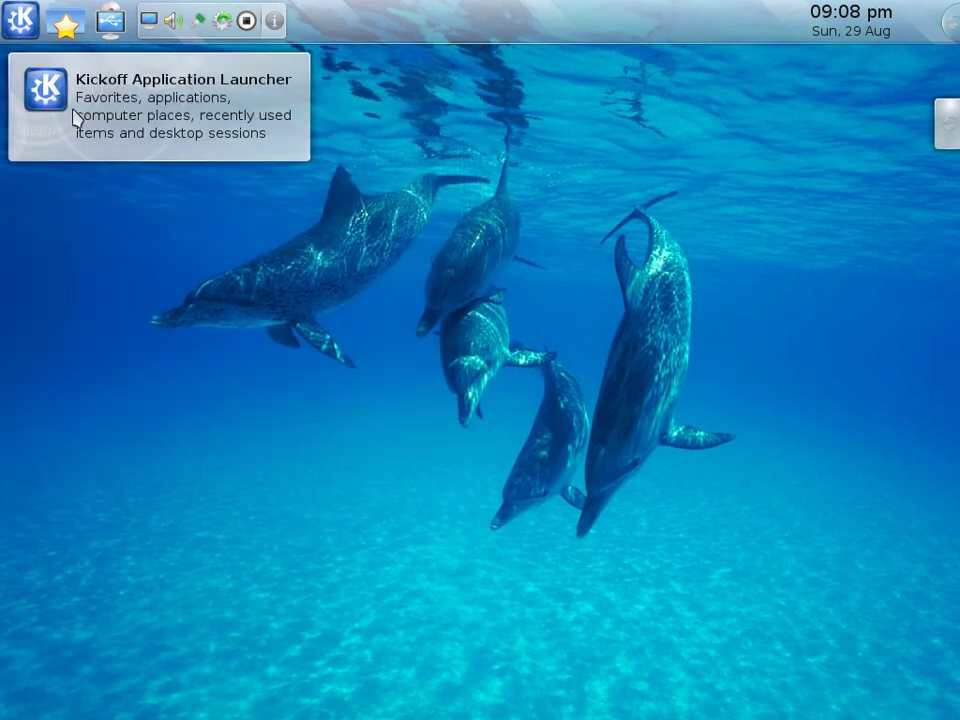
Open Firefox from the desktop and restore its previous browsing session
{"action": "mouse_move", "coordinate": [55, 95]}
{"action": "left_click_drag", "start_coordinate": [55, 95], "coordinate": [557, 279]}
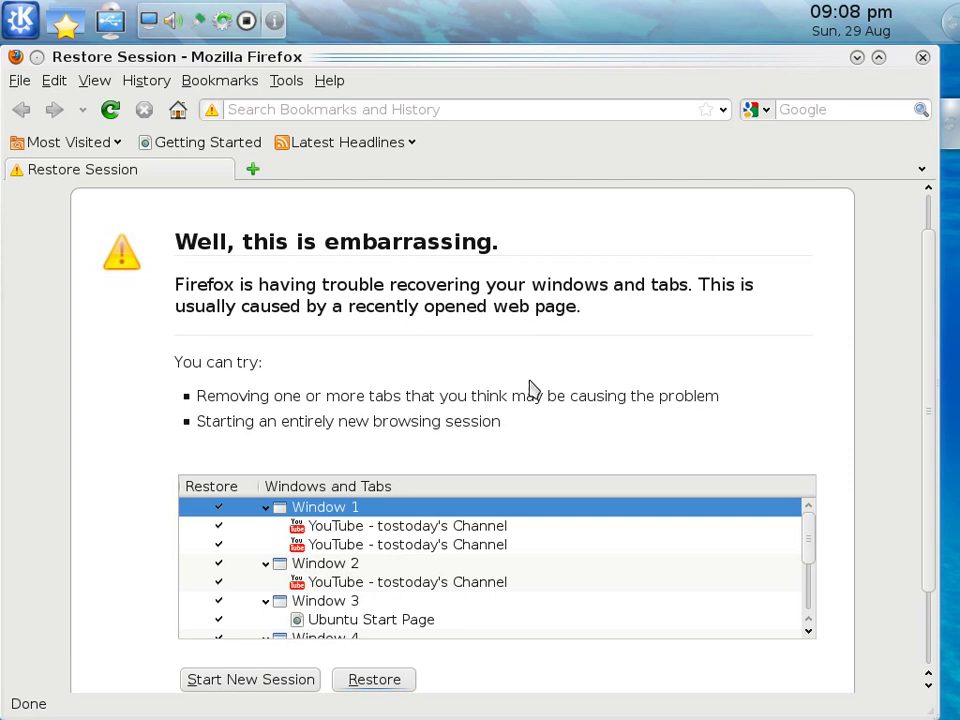
{"action": "left_click", "coordinate": [395, 688]}
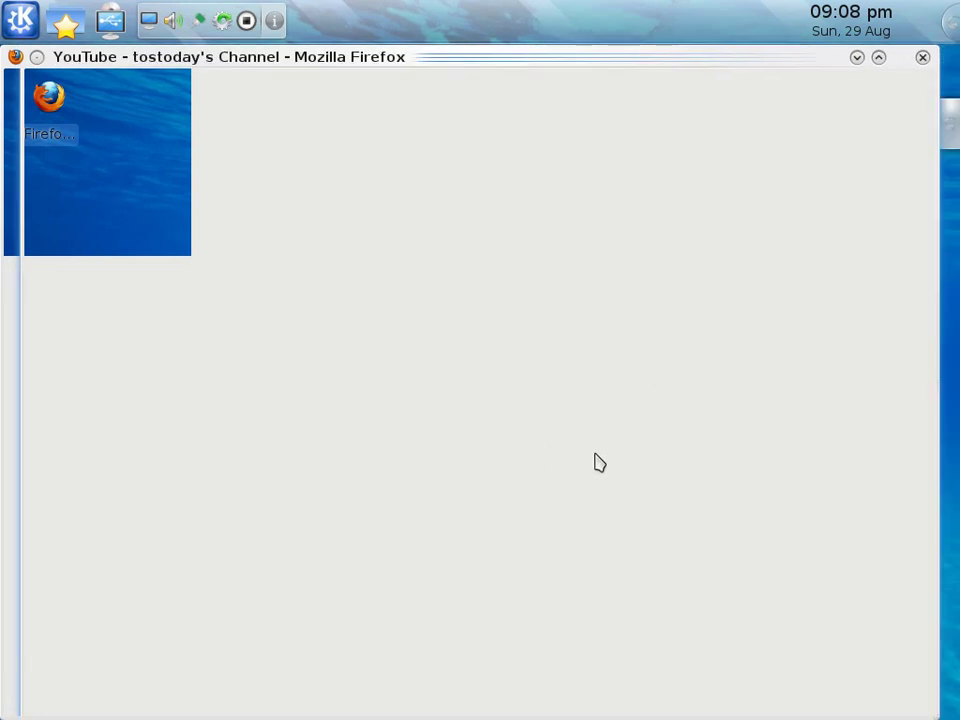
Close the frozen Firefox window by terminating the application
{"action": "left_click", "coordinate": [923, 58]}
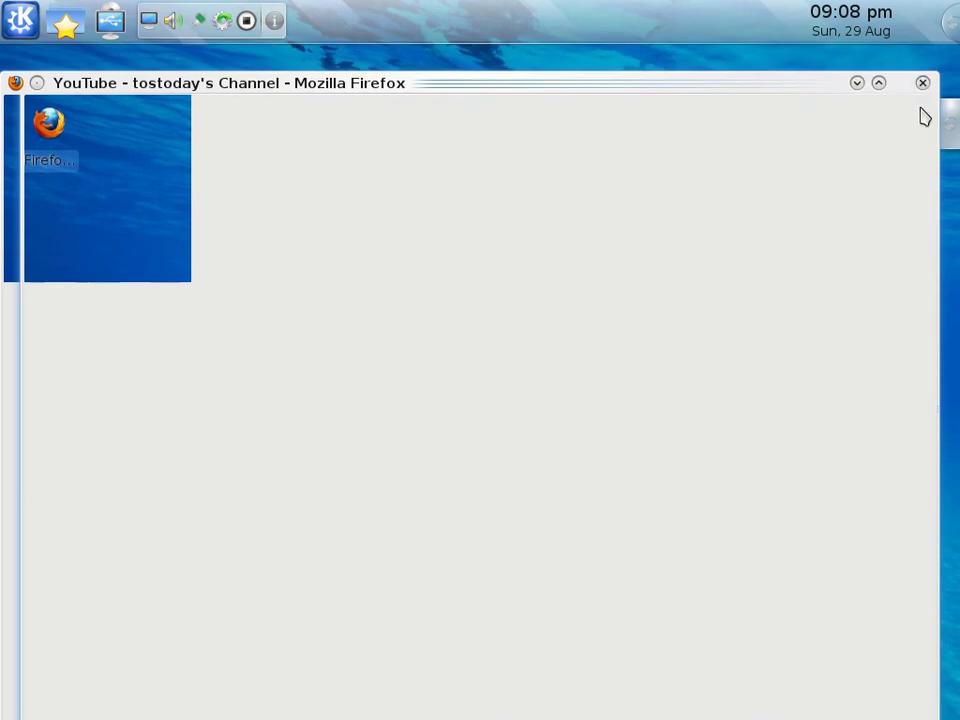
{"action": "left_click", "coordinate": [922, 83]}
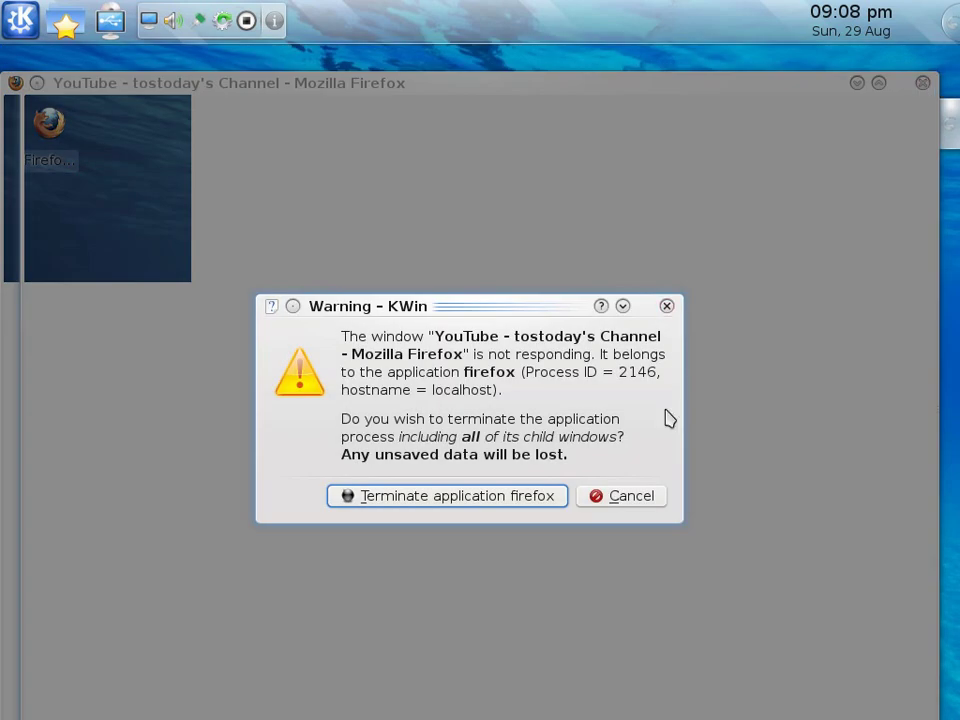
{"action": "left_click", "coordinate": [539, 503]}
Show and dismiss the desktop's context menu and the Kickoff launcher's favorites
{"action": "right_click", "coordinate": [383, 207]}
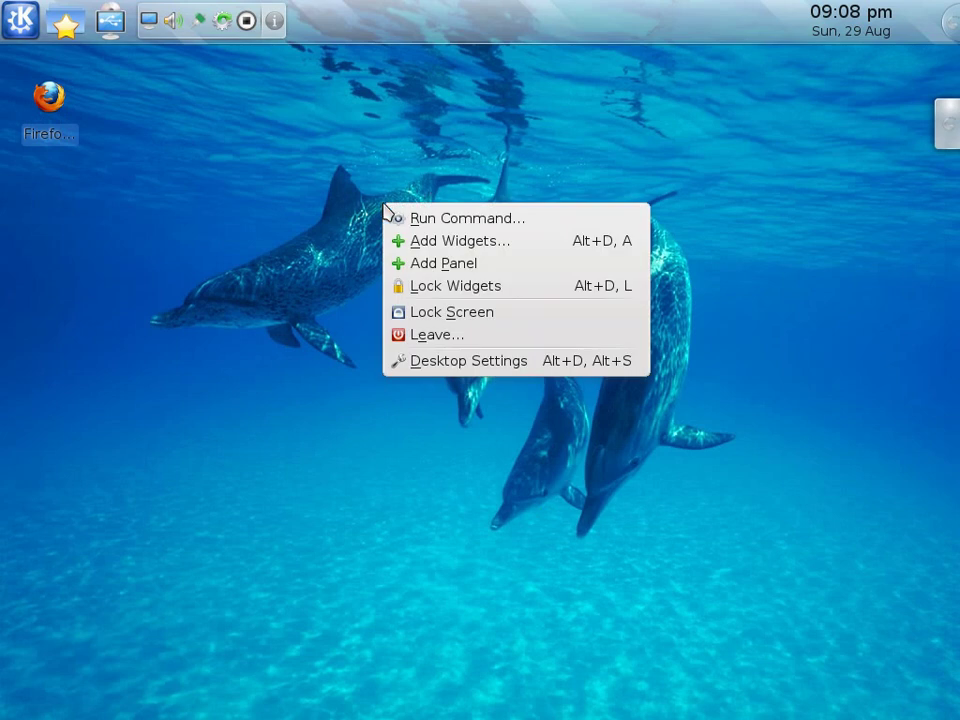
{"action": "left_click", "coordinate": [536, 92]}
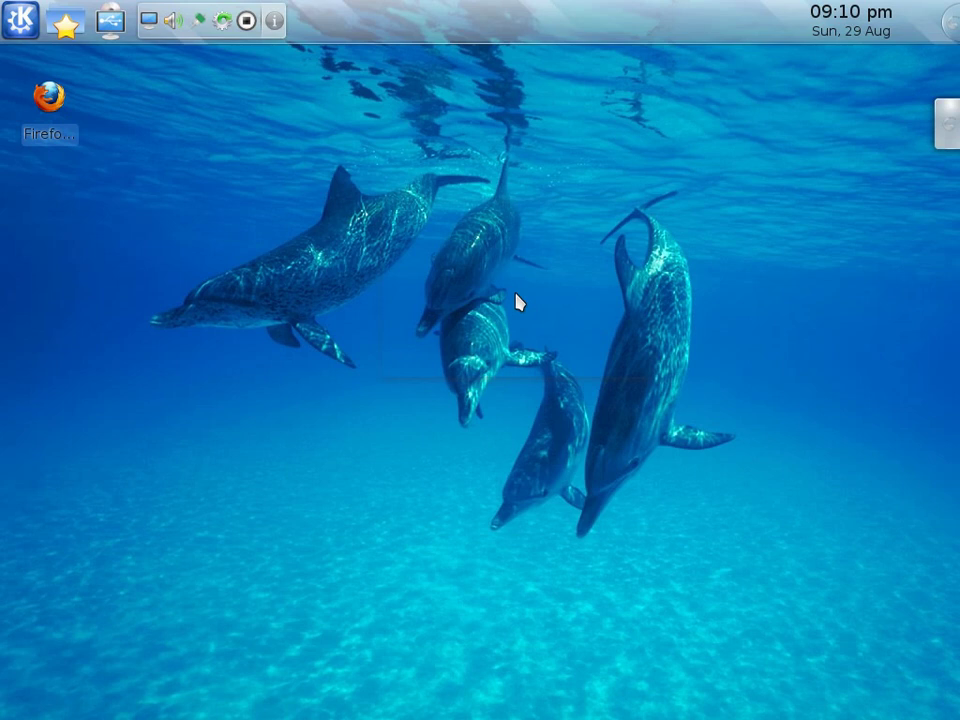
{"action": "left_click", "coordinate": [27, 32]}
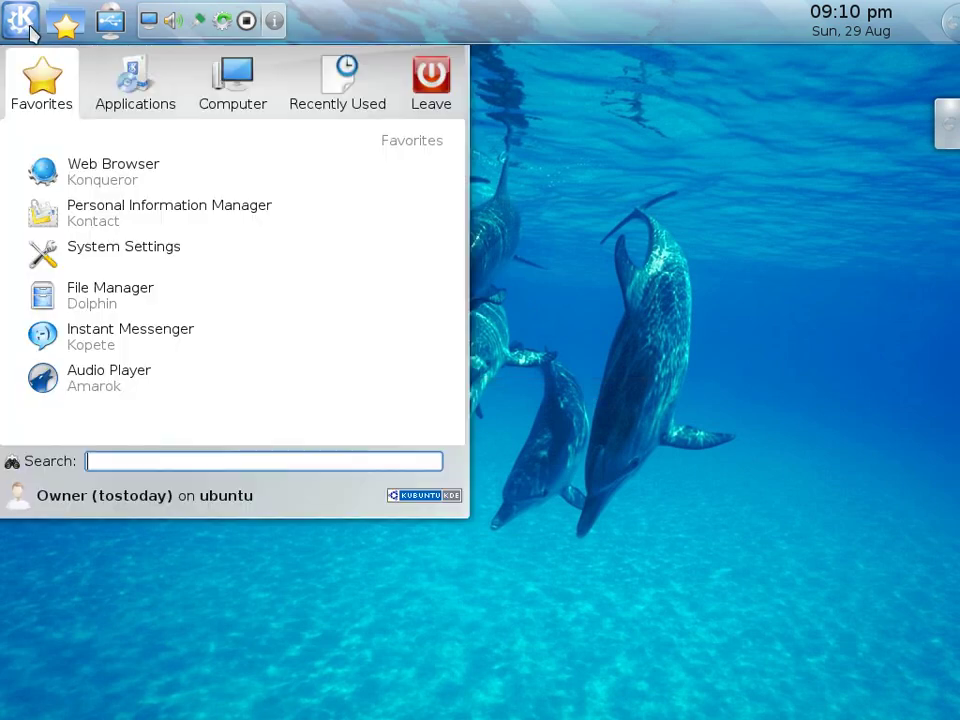
{"action": "left_click", "coordinate": [647, 184]}
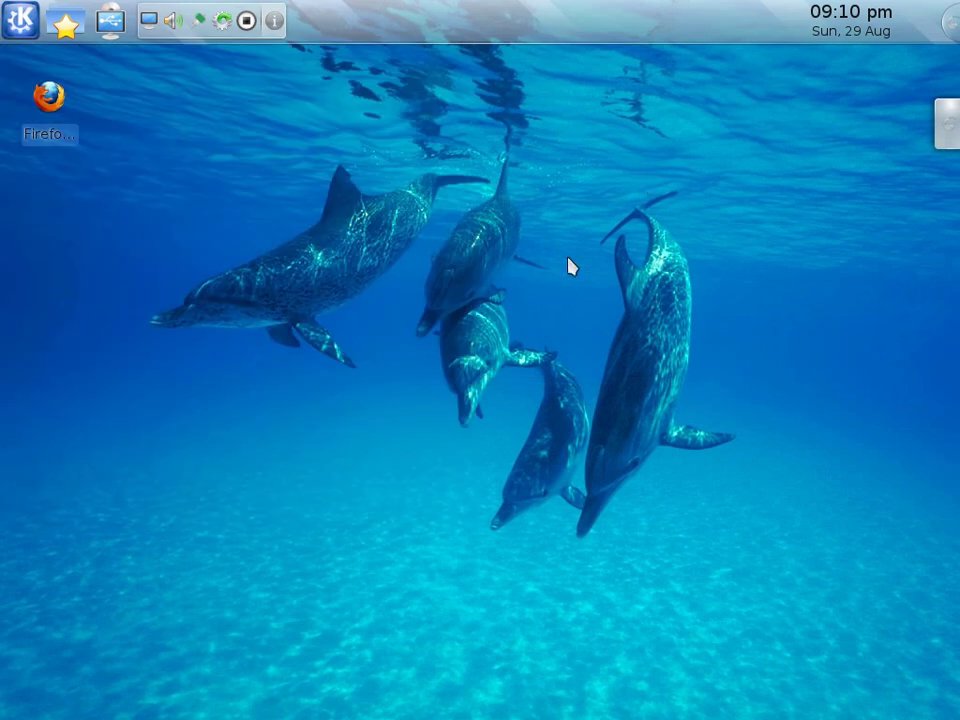
Switch the application launcher back to the classic menu style, removing the Kickoff launcher, and view the classic menu
{"action": "left_click", "coordinate": [22, 24]}
{"action": "right_click", "coordinate": [27, 27]}
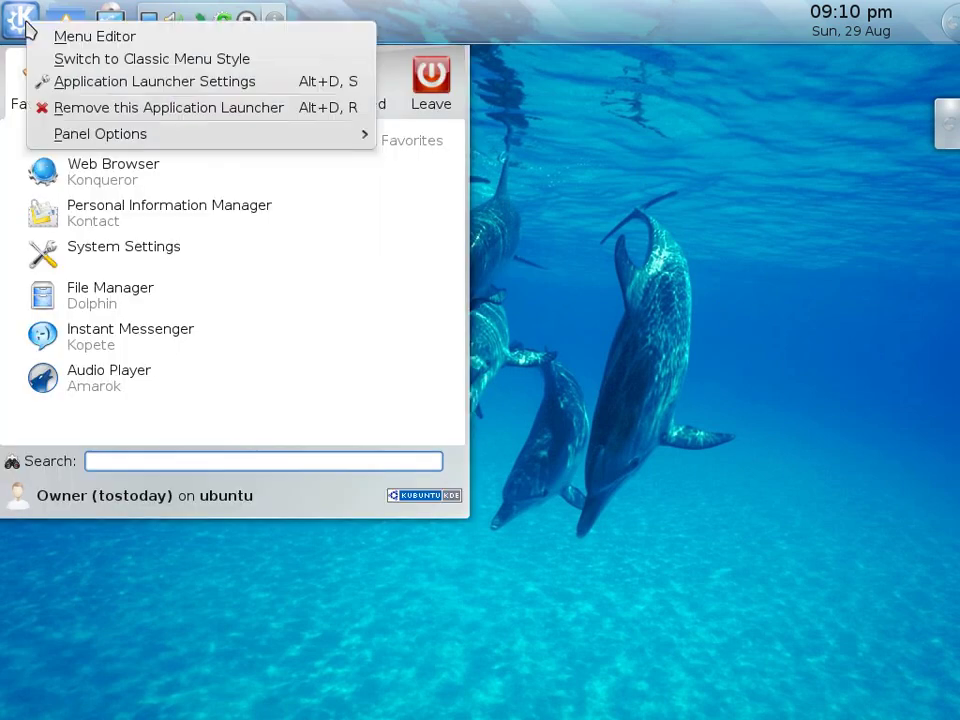
{"action": "left_click", "coordinate": [124, 71]}
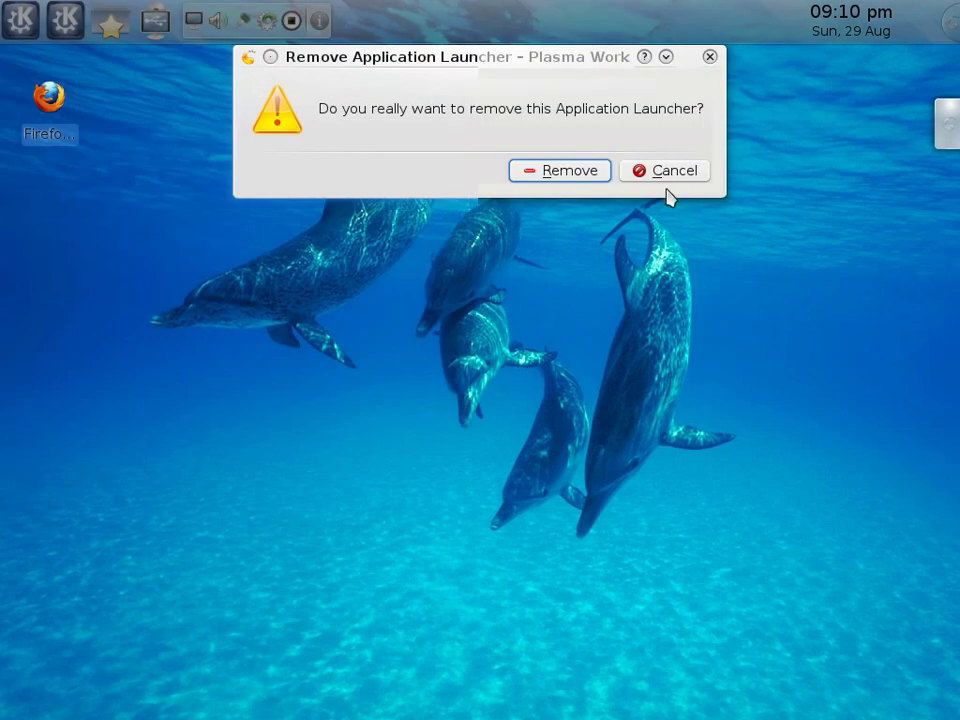
{"action": "left_click", "coordinate": [566, 173]}
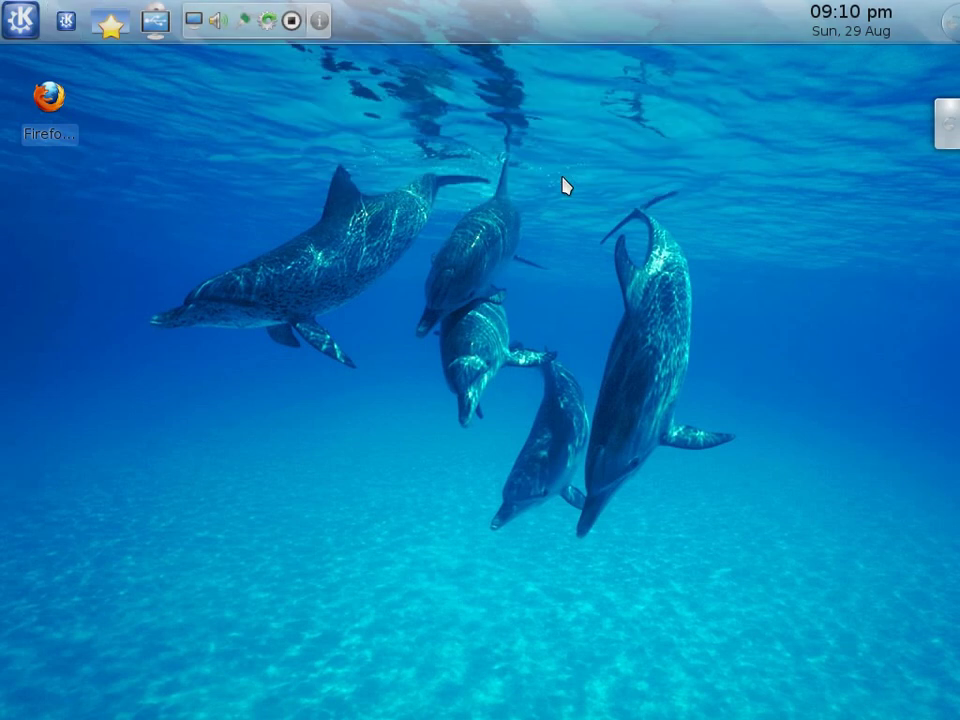
{"action": "left_click", "coordinate": [20, 25]}
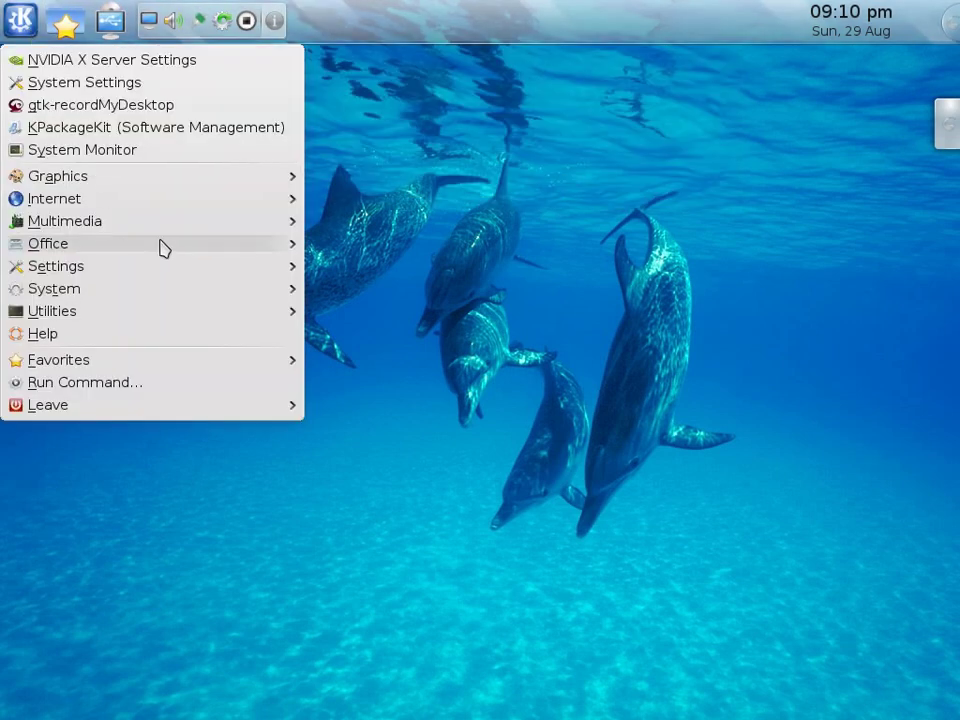
{"action": "left_click", "coordinate": [536, 141]}
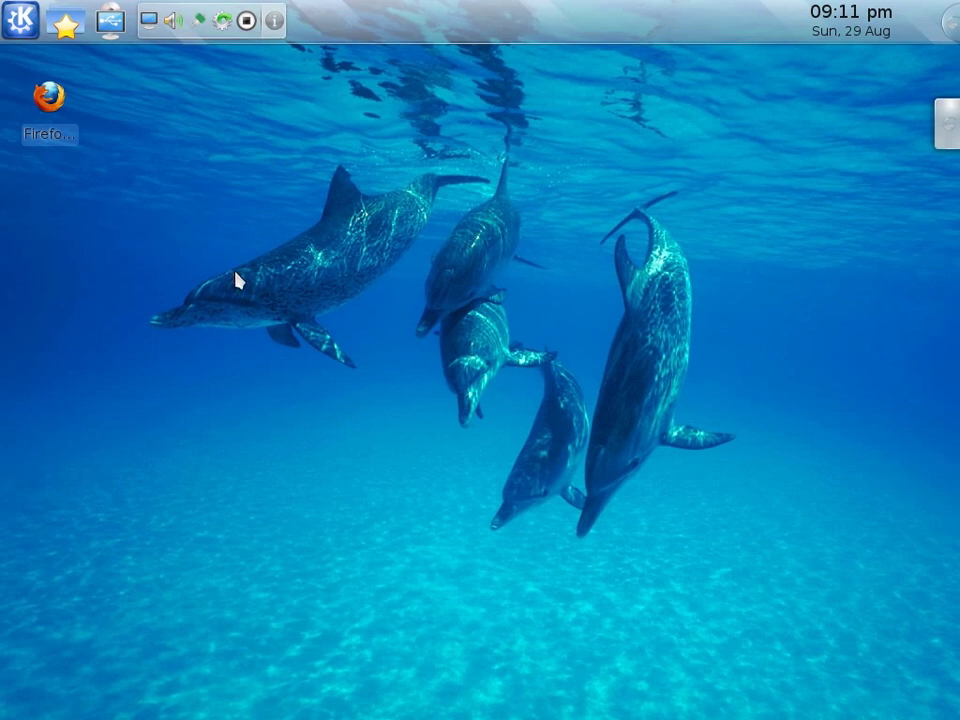
Add the Bubblemon widget to the desktop and close the widget list
{"action": "left_click", "coordinate": [947, 124]}
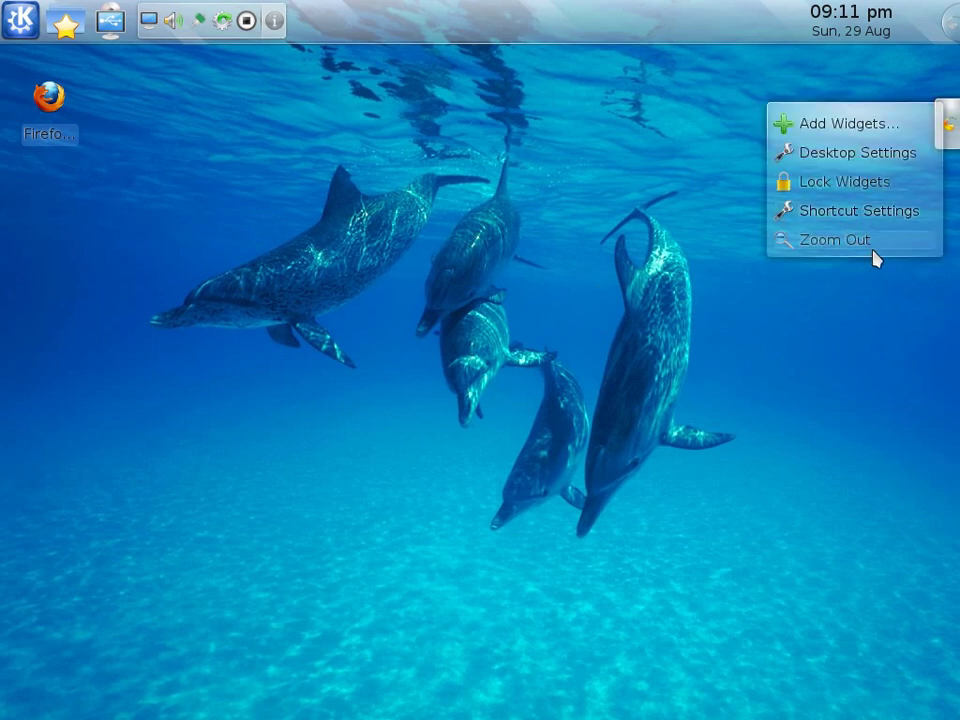
{"action": "left_click", "coordinate": [846, 124]}
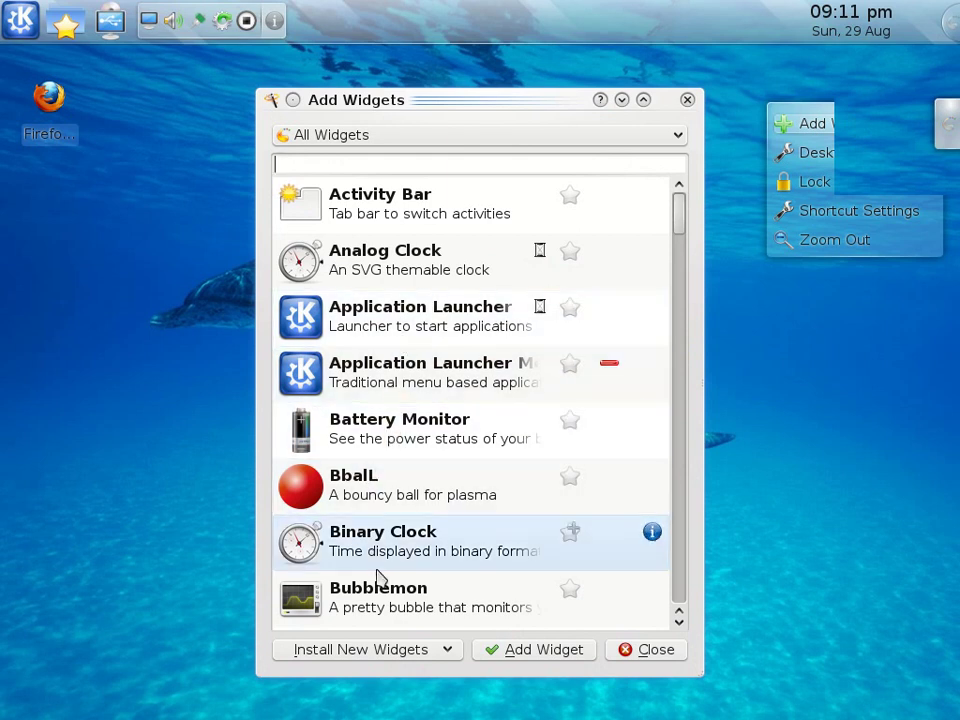
{"action": "left_click", "coordinate": [385, 600]}
{"action": "left_click", "coordinate": [544, 650]}
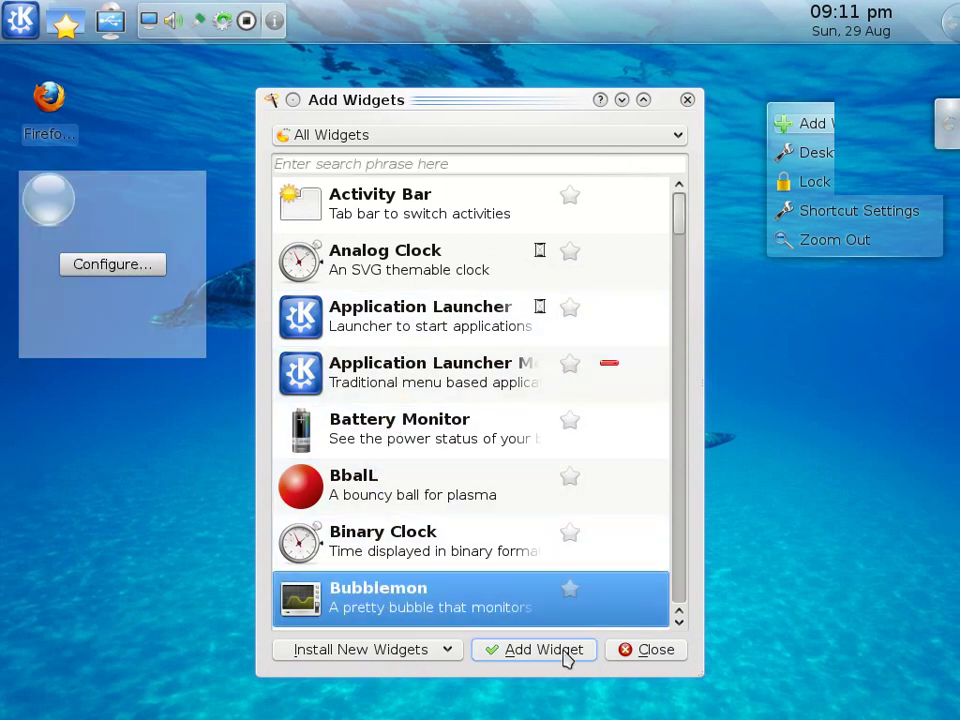
{"action": "left_click", "coordinate": [643, 660]}
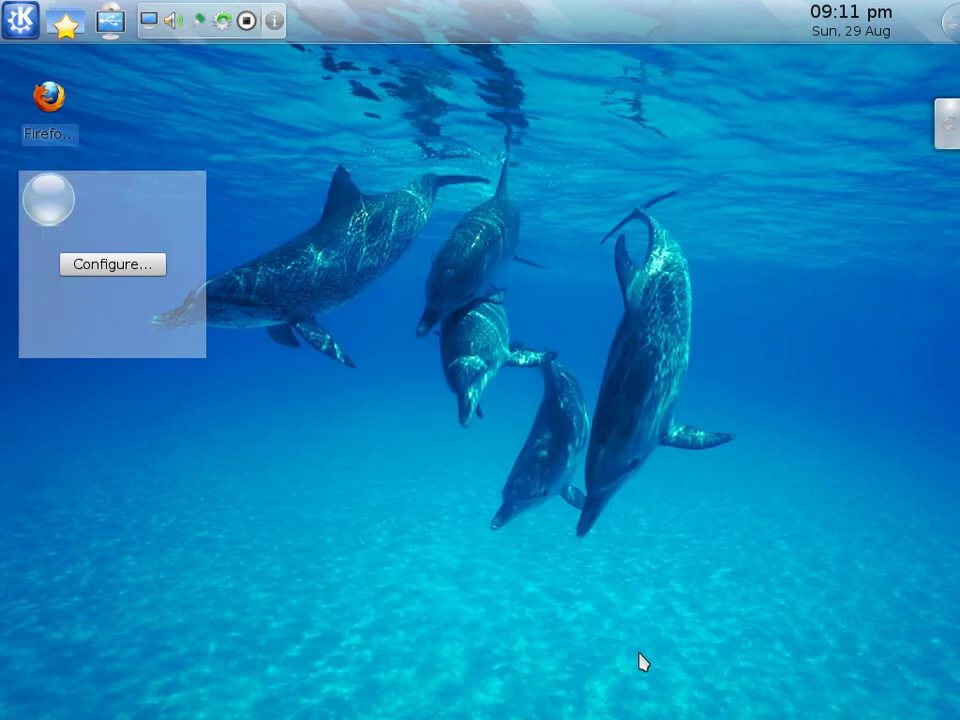
Open the Bubblemon widget's general settings and cancel them
{"action": "mouse_move", "coordinate": [146, 205]}
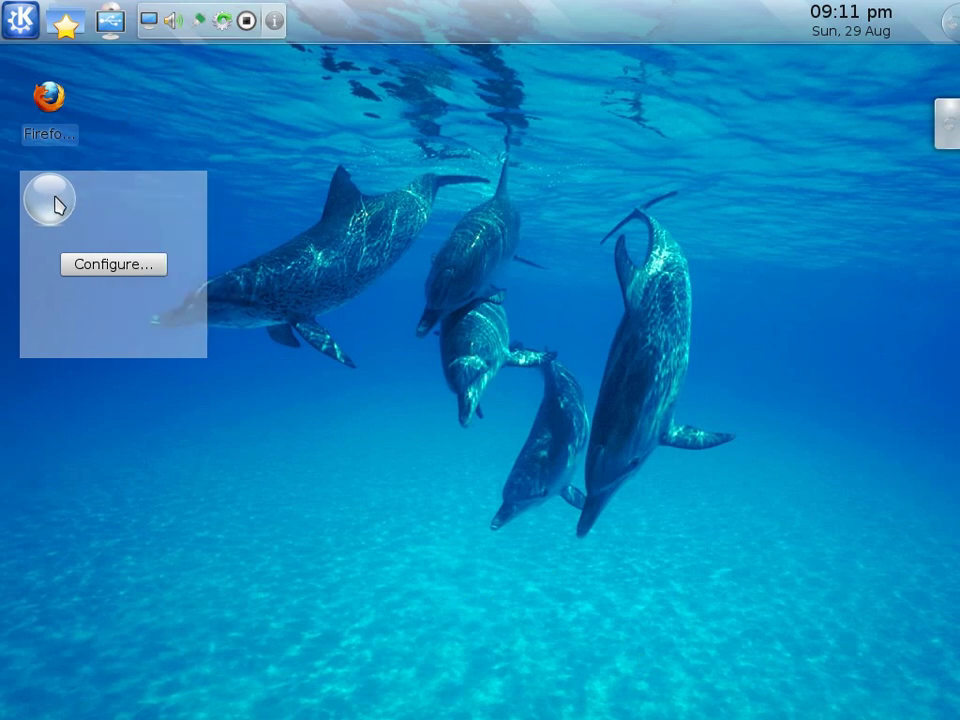
{"action": "left_click", "coordinate": [144, 268]}
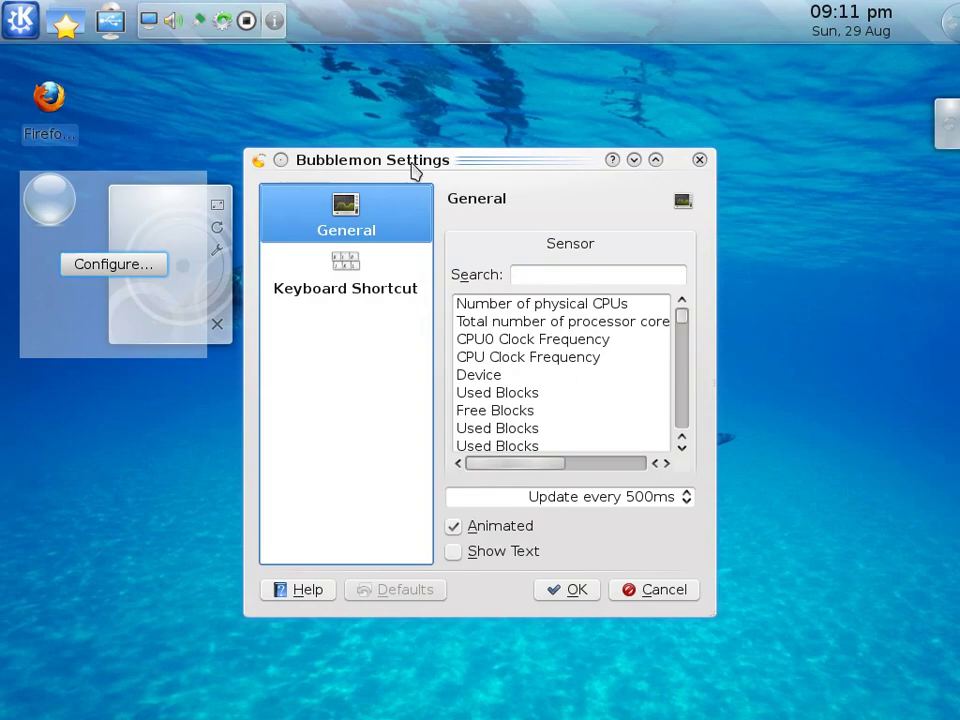
{"action": "left_click", "coordinate": [661, 591]}
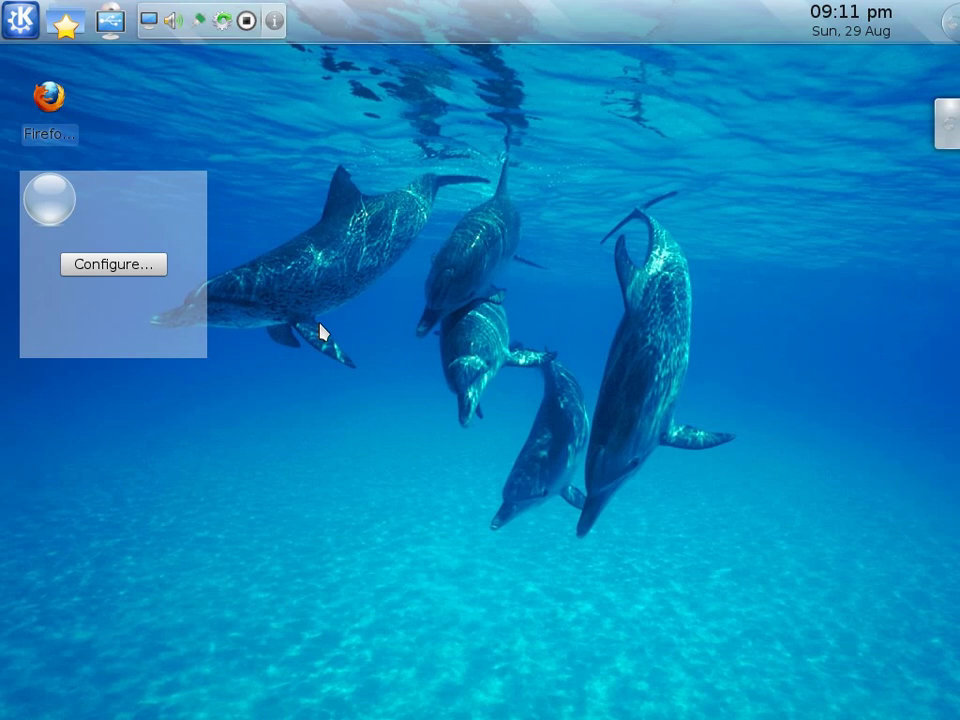
Show and dismiss the Bubblemon widget's context menu, and reopen its settings from the widget's handle and cancel them
{"action": "right_click", "coordinate": [129, 188]}
{"action": "left_click", "coordinate": [203, 107]}
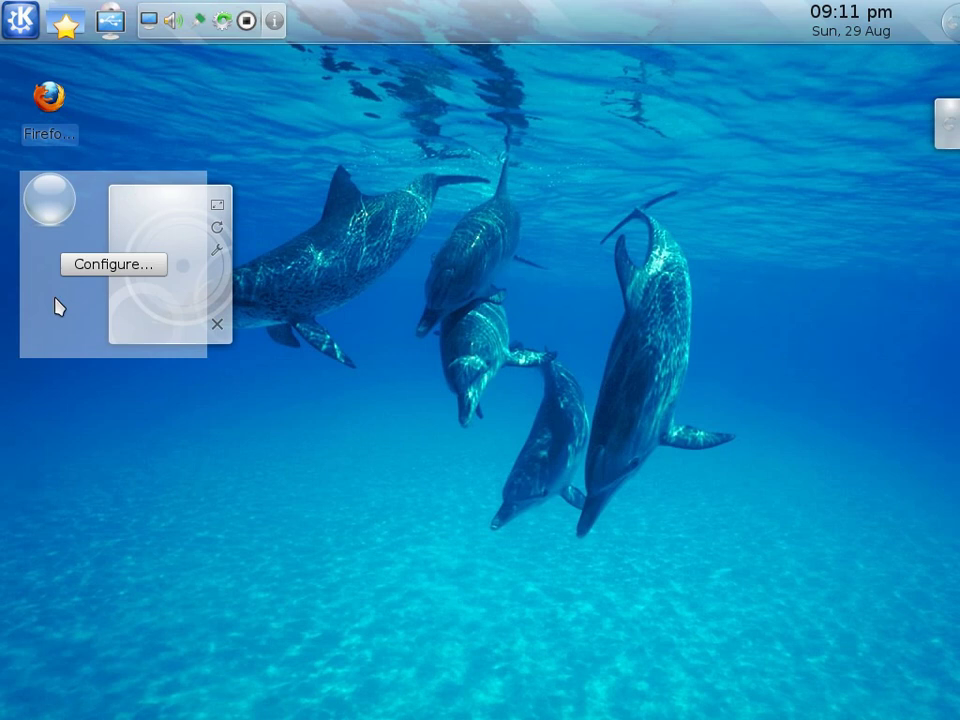
{"action": "right_click", "coordinate": [59, 302]}
{"action": "left_click", "coordinate": [268, 188]}
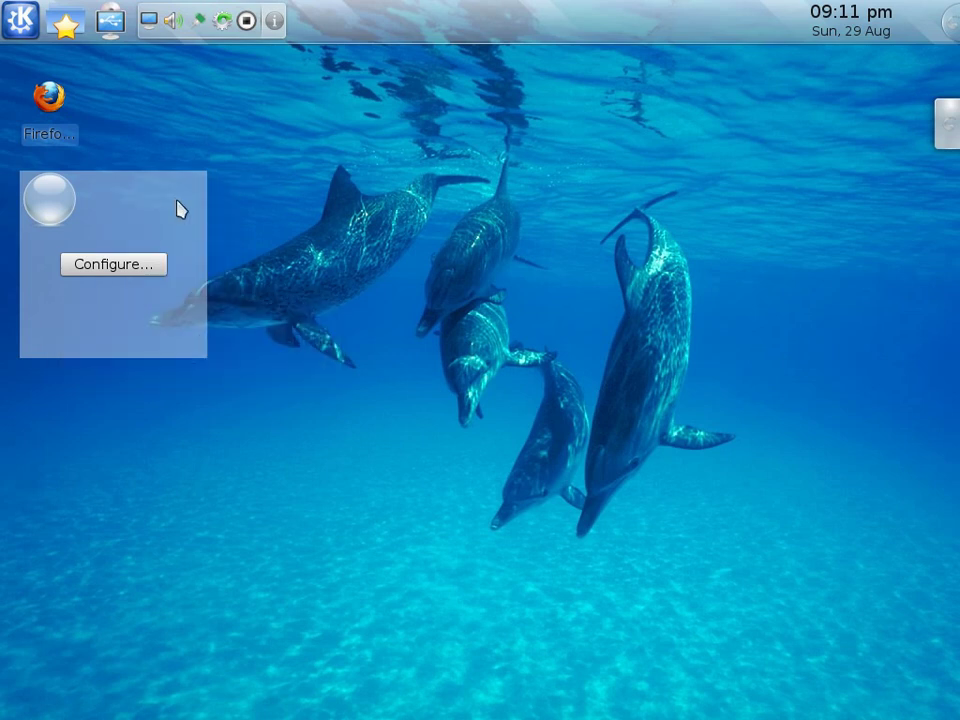
{"action": "mouse_move", "coordinate": [206, 210]}
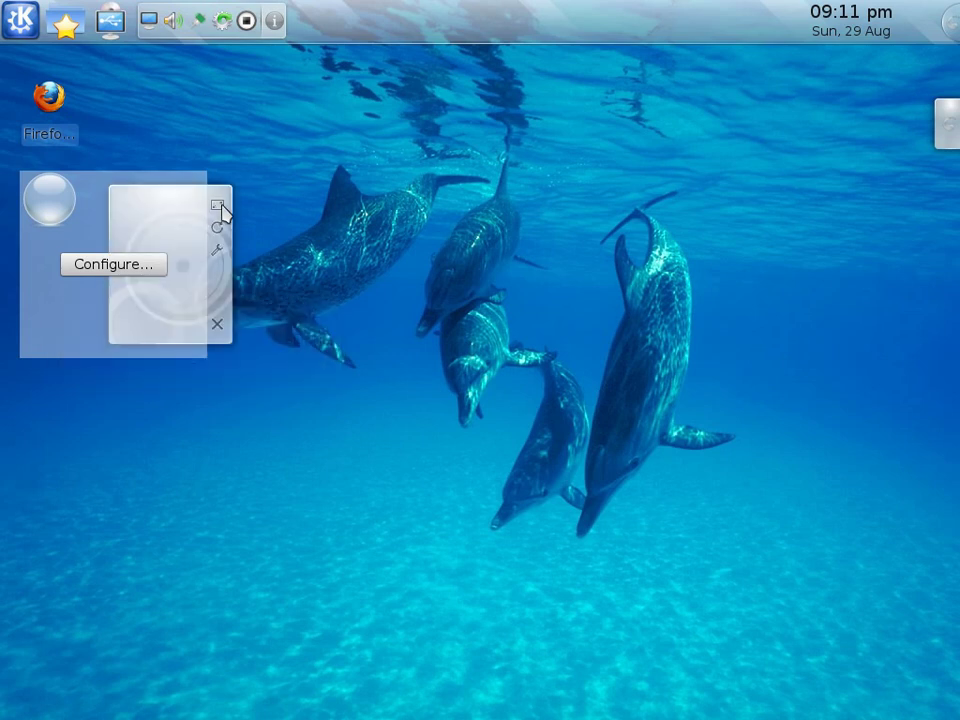
{"action": "left_click", "coordinate": [221, 258]}
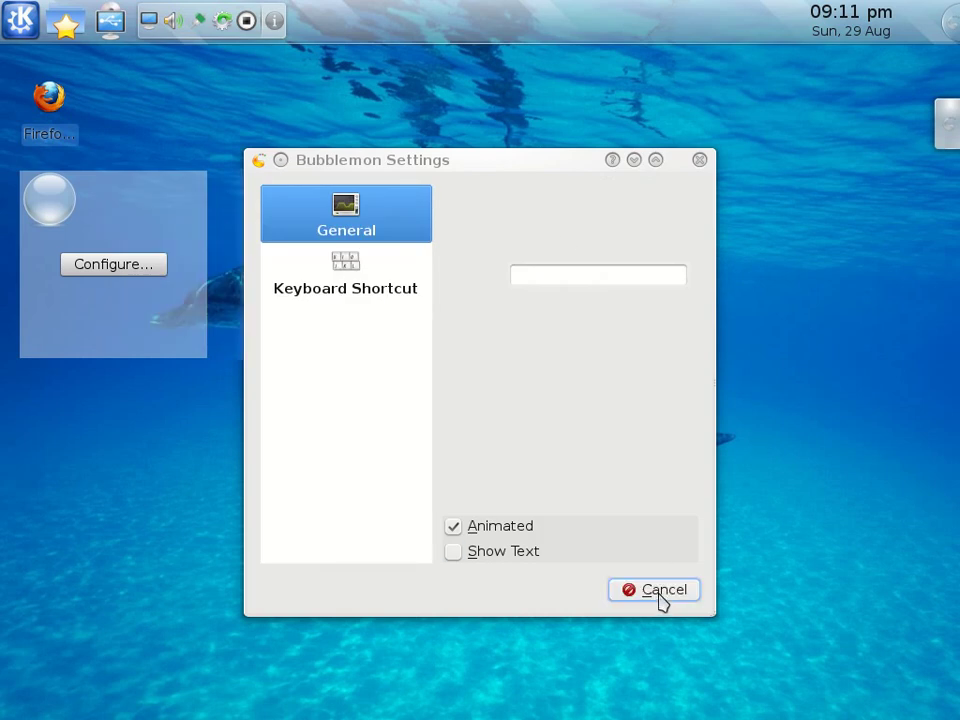
{"action": "left_click", "coordinate": [658, 594]}
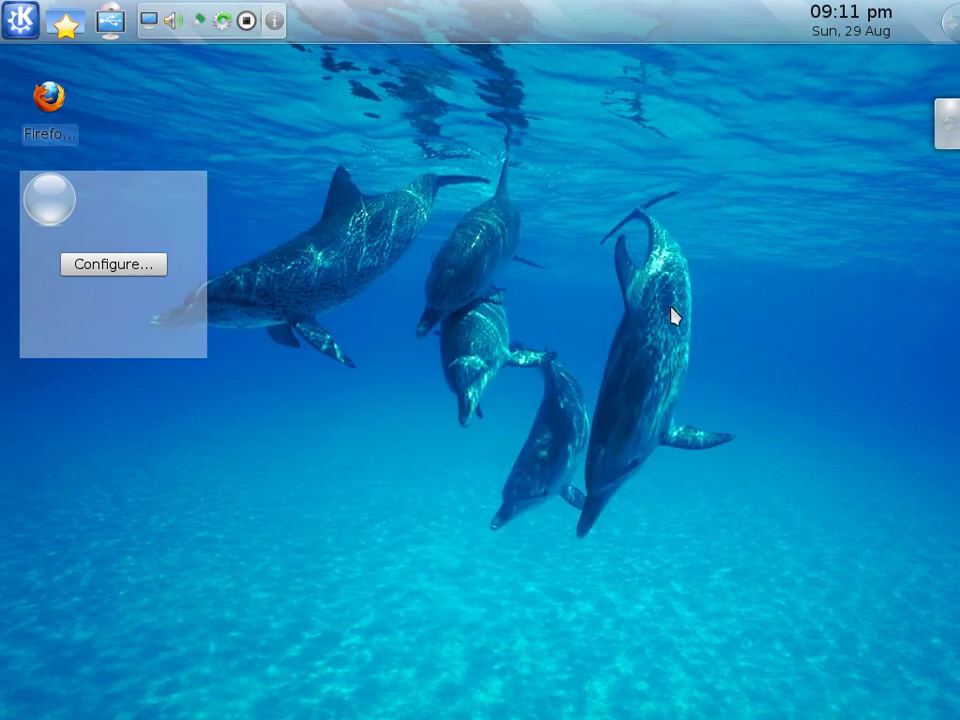